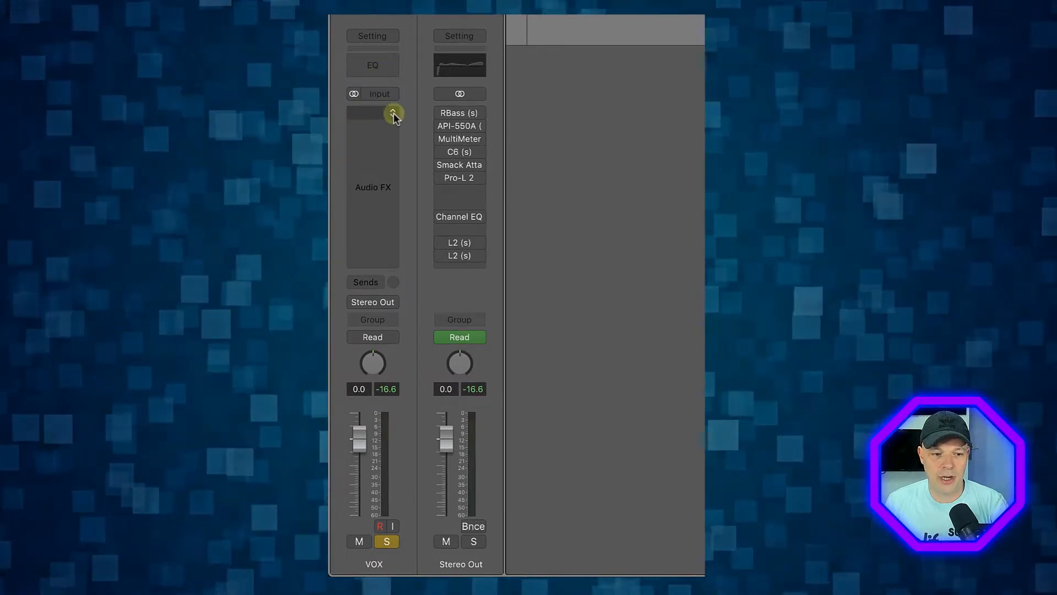
# Insert a Channel EQ in the first audio effect slot of the VOX track
pyautogui.click(393, 113)
pyautogui.moveTo(401, 284)
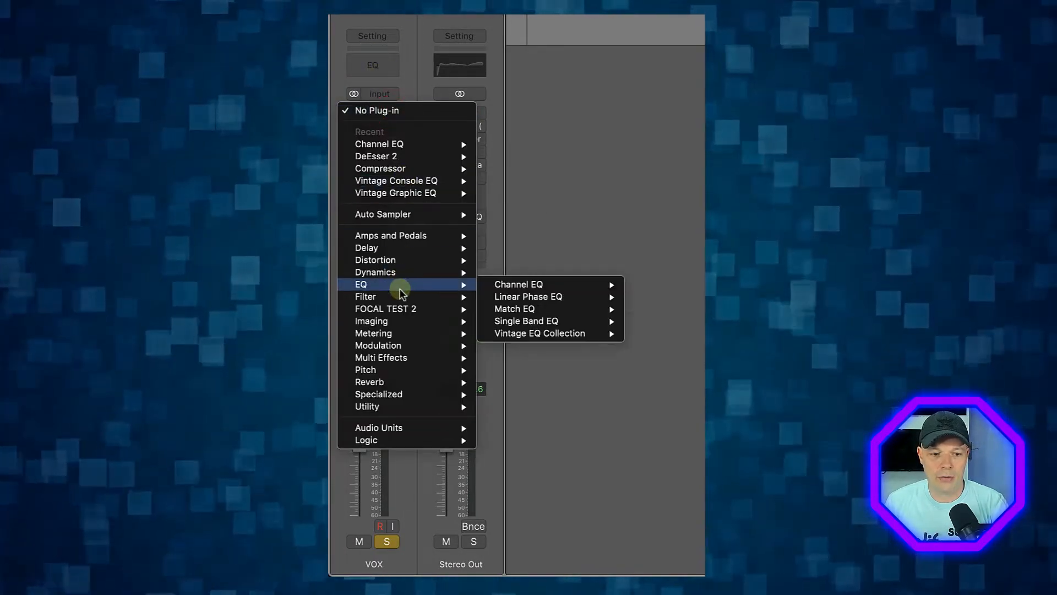
pyautogui.moveTo(532, 285)
pyautogui.click(677, 284)
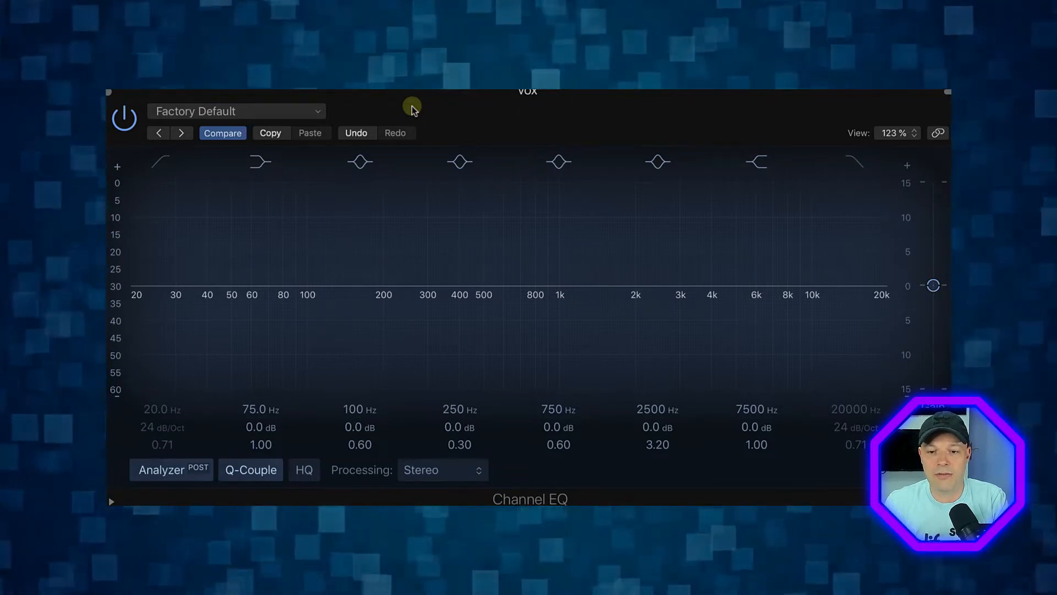
# Cut 2100 Hz by 3.7 dB with a Q of 5.00, and 705 Hz by 3.1 dB with a Q of 3.10
pyautogui.moveTo(533, 284); pyautogui.dragTo(642, 237)
pyautogui.moveTo(558, 445)
pyautogui.mouseDown()
pyautogui.moveTo(561, 432)
pyautogui.moveTo(552, 436)
pyautogui.mouseUp()
pyautogui.click(456, 437)
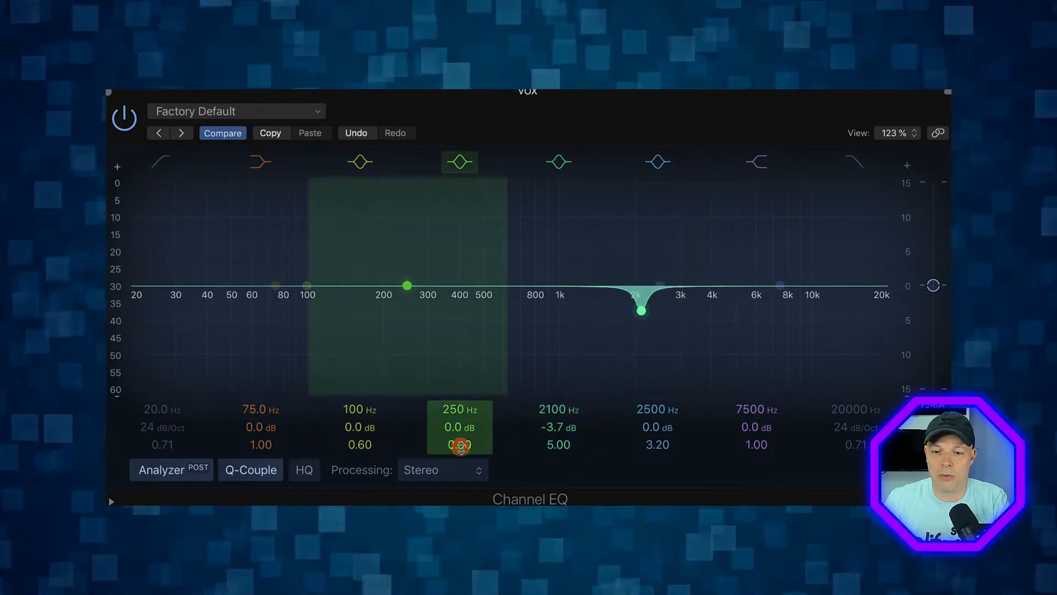
pyautogui.moveTo(457, 438); pyautogui.dragTo(452, 416)
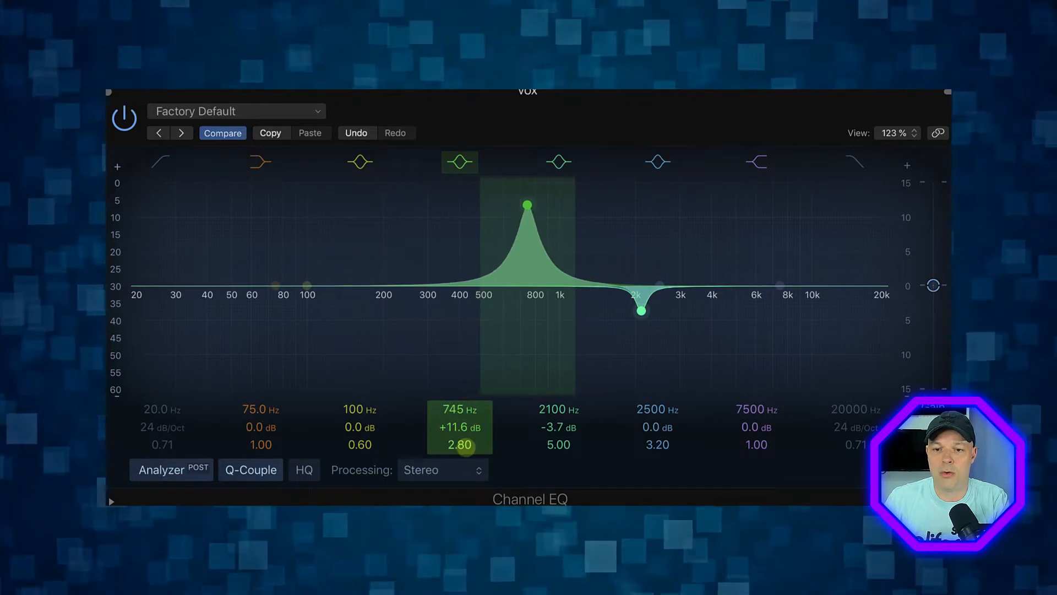
pyautogui.moveTo(464, 444); pyautogui.dragTo(468, 446)
pyautogui.moveTo(517, 207); pyautogui.dragTo(511, 206)
pyautogui.moveTo(456, 429); pyautogui.dragTo(460, 428)
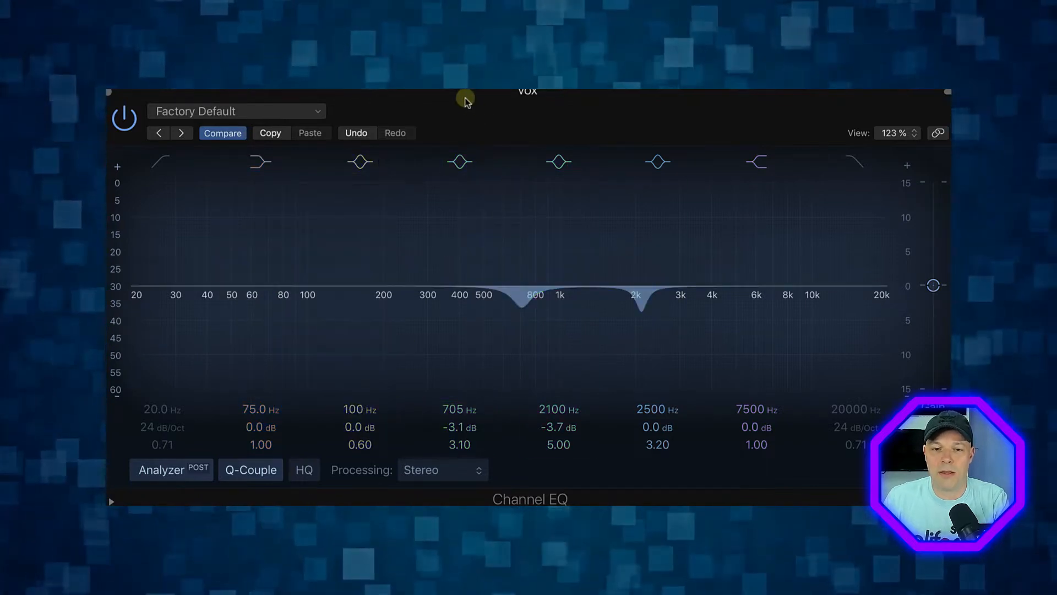
# Enable the EQ's low-cut band, set it to 119 Hz with a 36 dB/Oct slope, and play the vocal
pyautogui.click(159, 164)
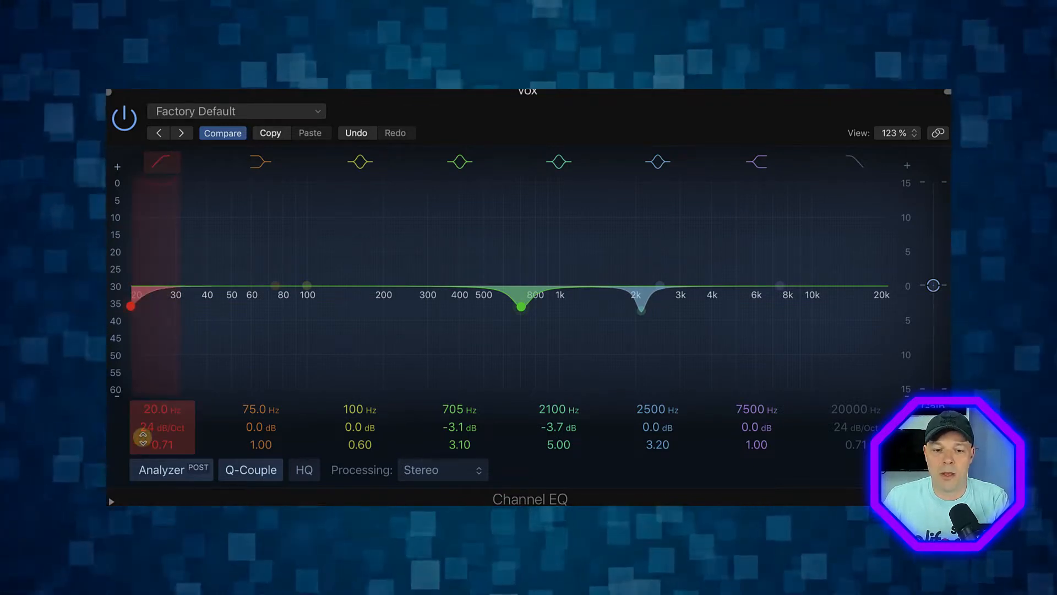
pyautogui.moveTo(149, 428); pyautogui.dragTo(153, 407)
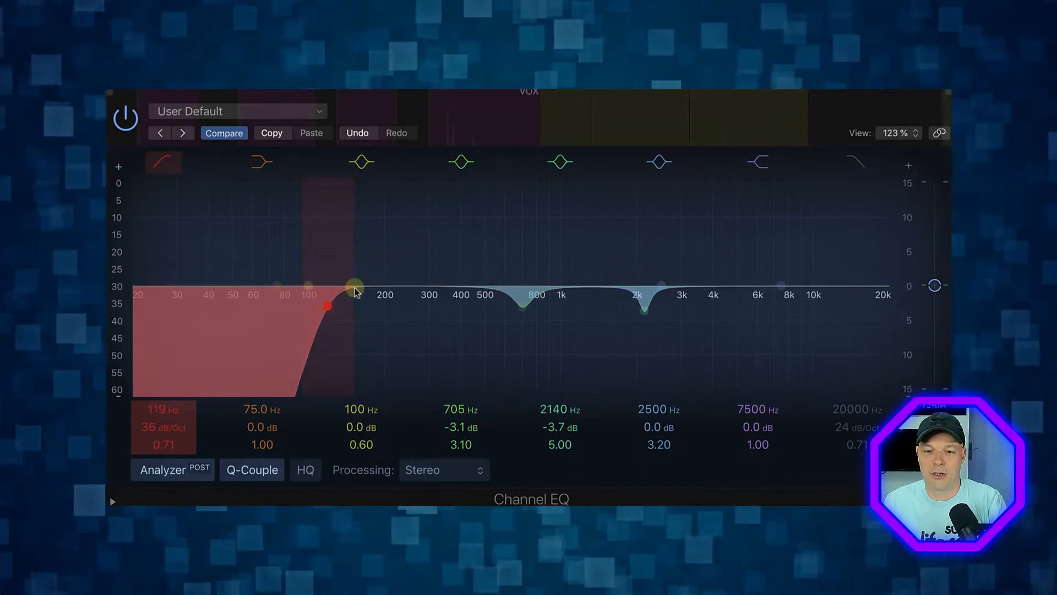
pyautogui.click(261, 301)
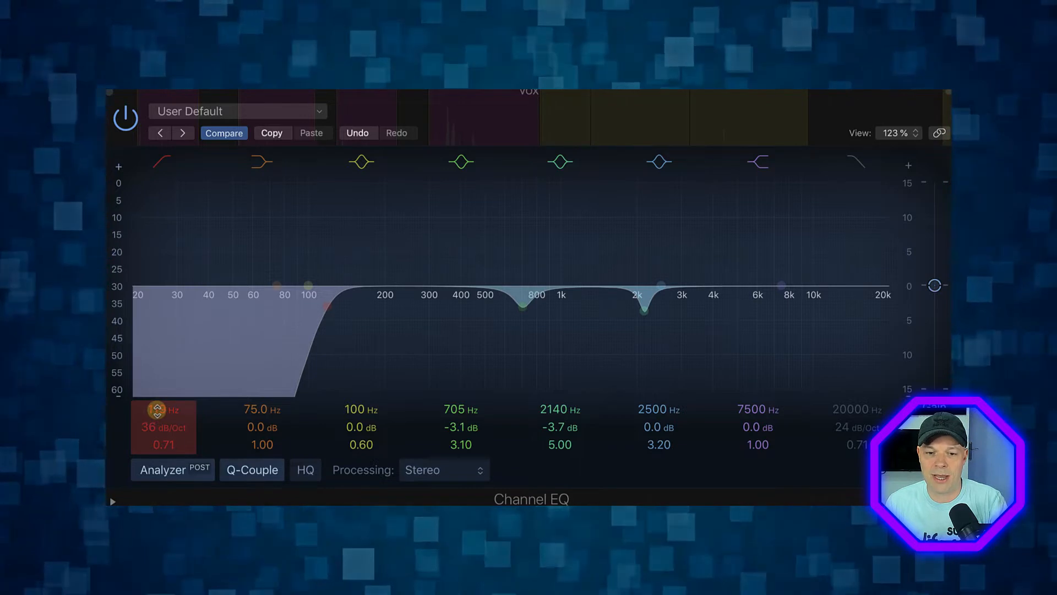
pyautogui.press('space')
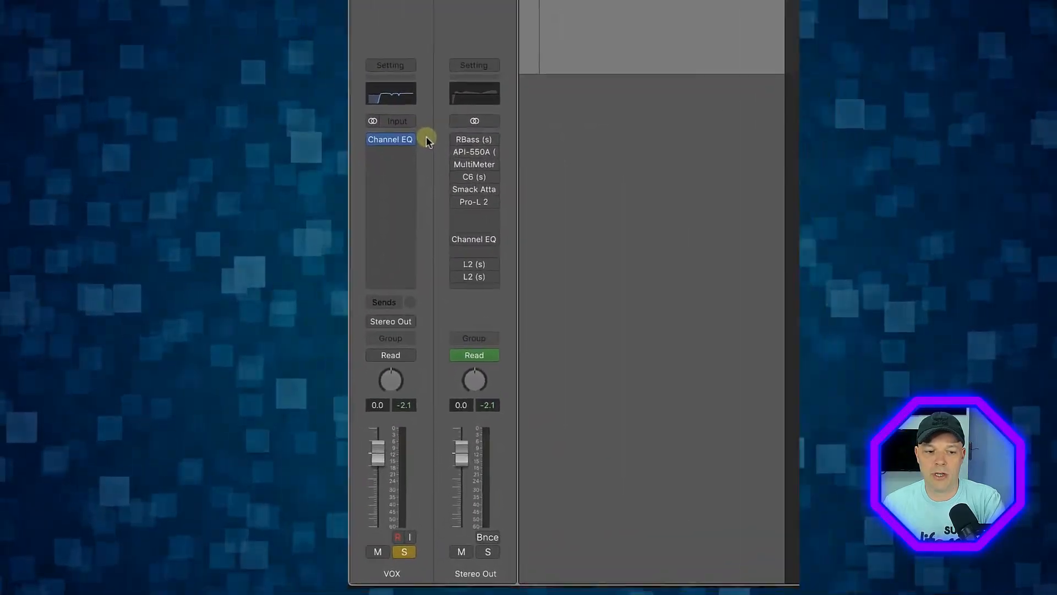
# Insert a stereo Compressor in the slot below the Channel EQ on the VOX track
pyautogui.click(414, 143)
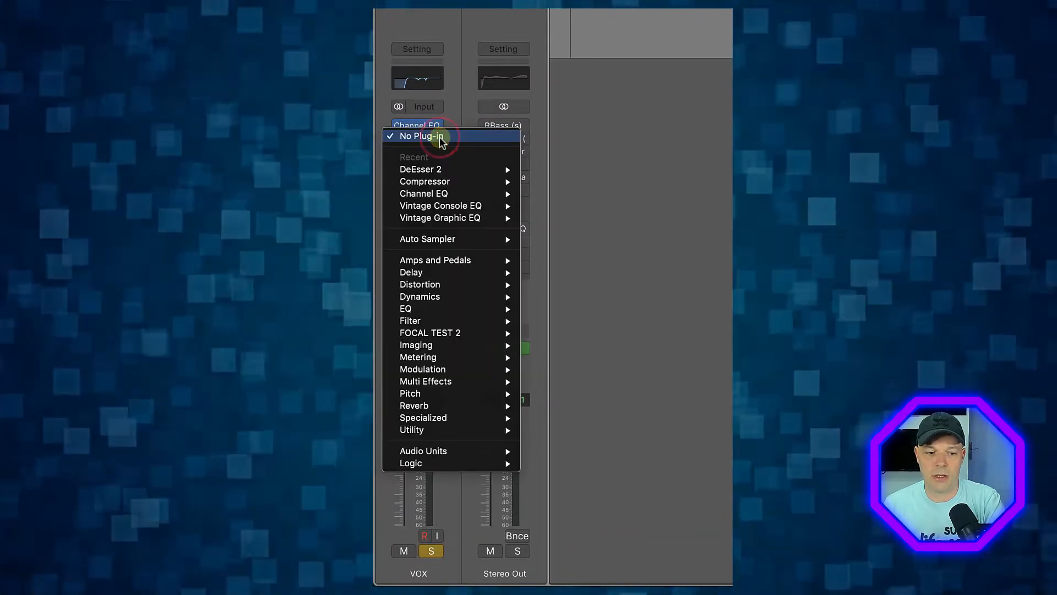
pyautogui.moveTo(432, 297)
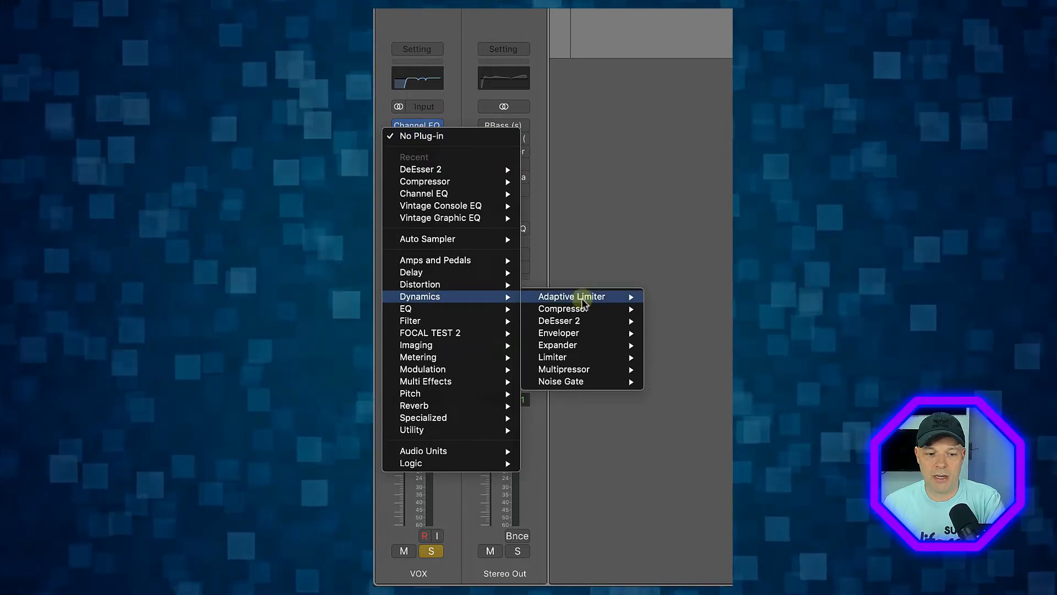
pyautogui.moveTo(585, 309)
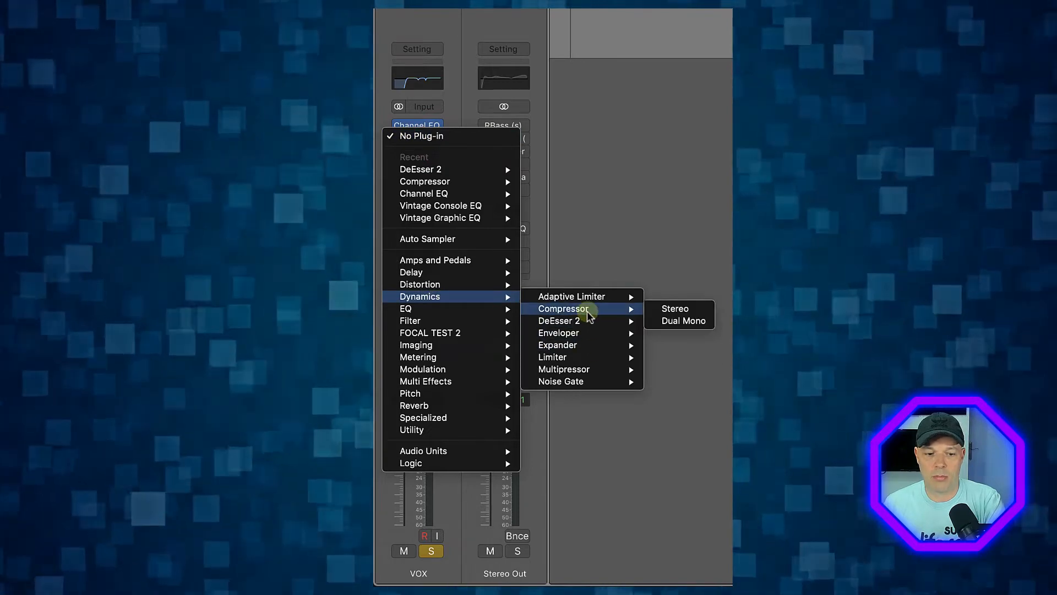
pyautogui.click(688, 313)
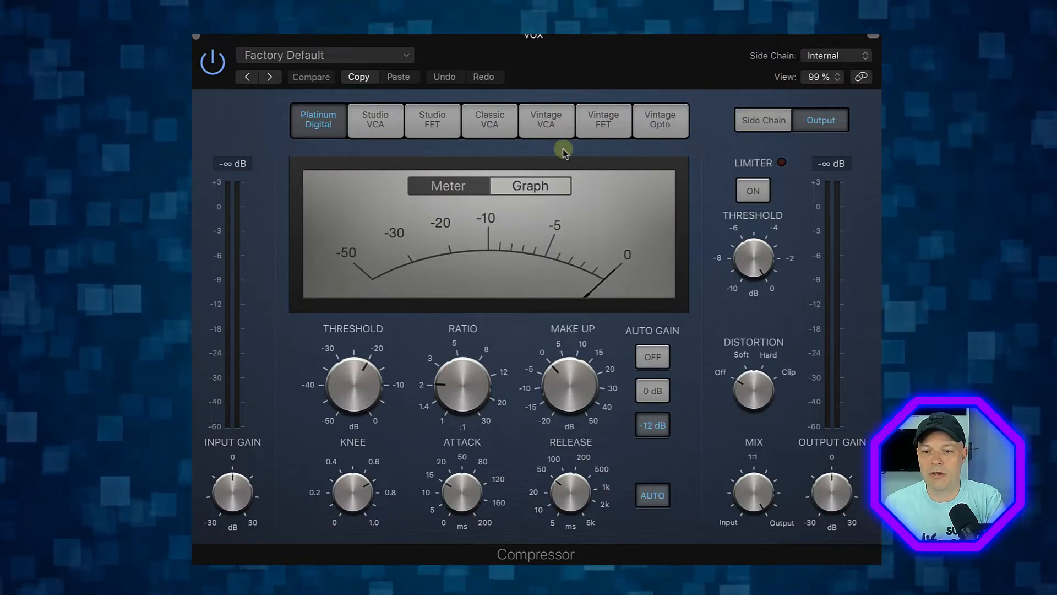
# Switch the compressor to the Vintage Opto model with auto gain off and a ratio of 4.1:1
pyautogui.click(664, 125)
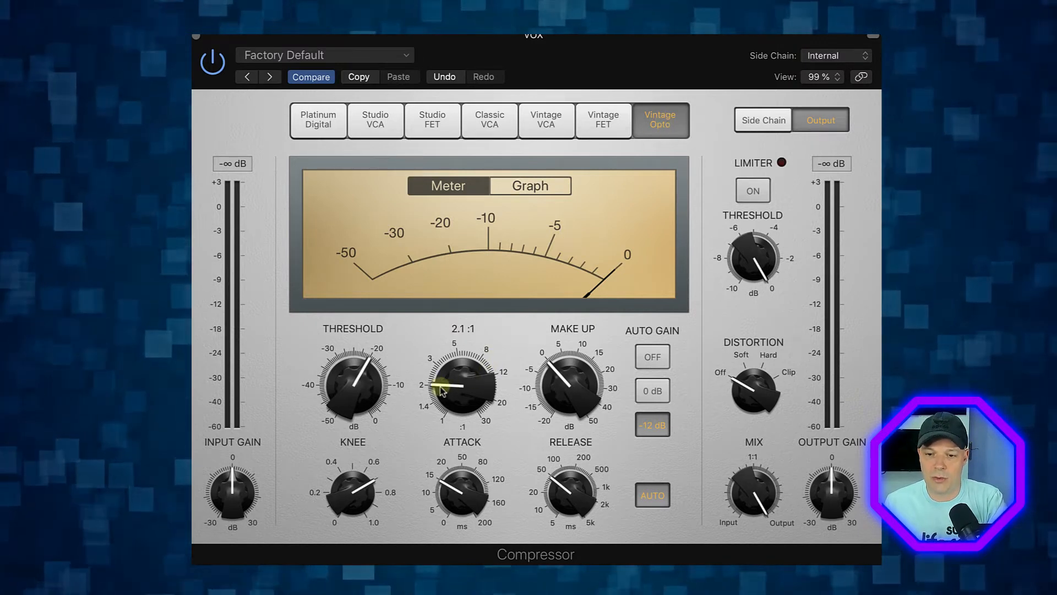
pyautogui.click(651, 357)
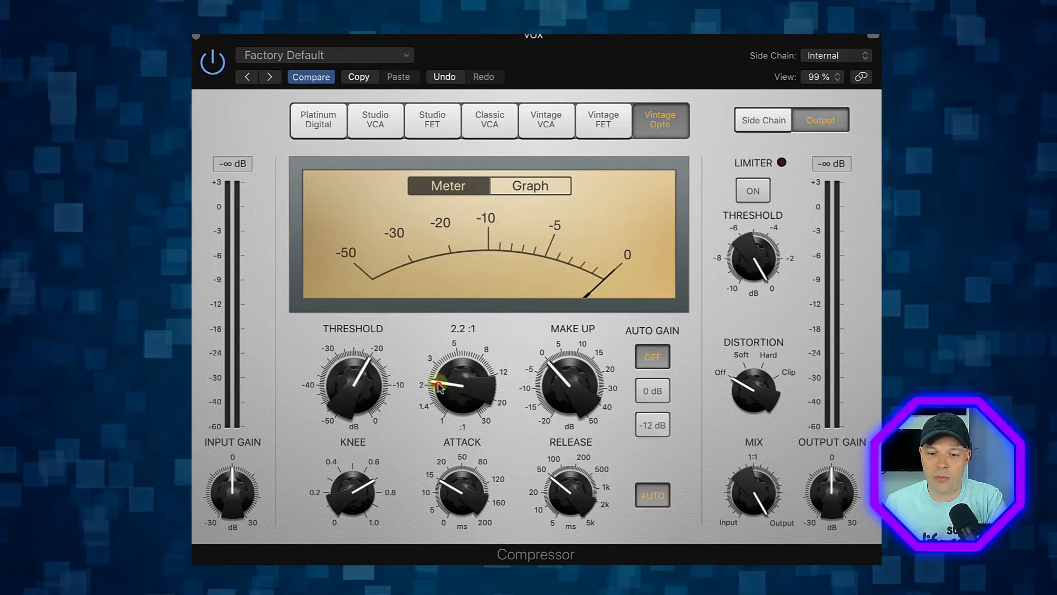
pyautogui.moveTo(438, 386); pyautogui.dragTo(444, 353)
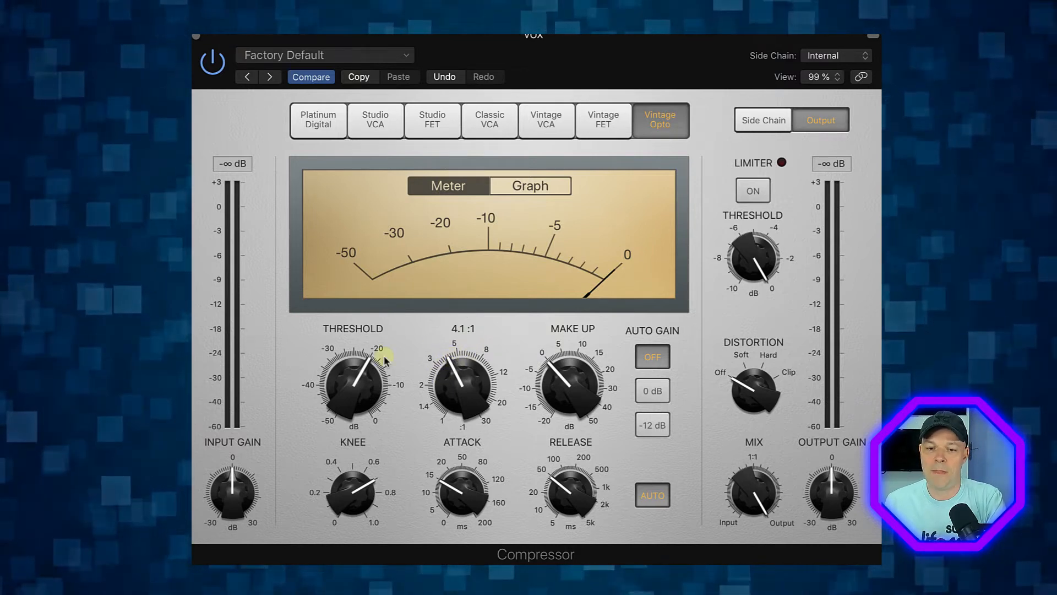
# Set the compressor's threshold to -25.0 dB while the vocal plays
pyautogui.click(353, 376)
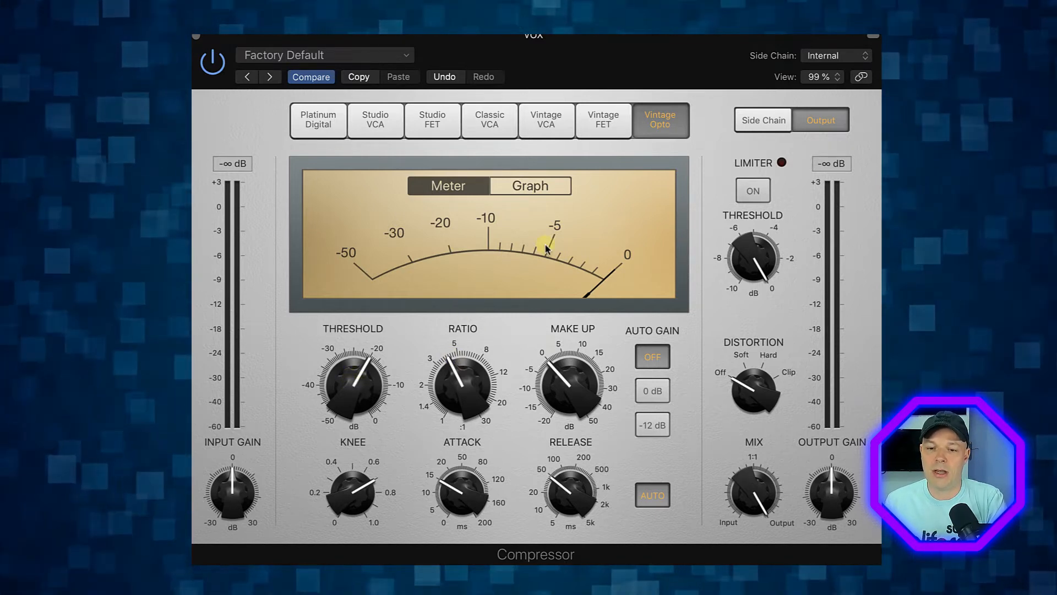
pyautogui.press('space')
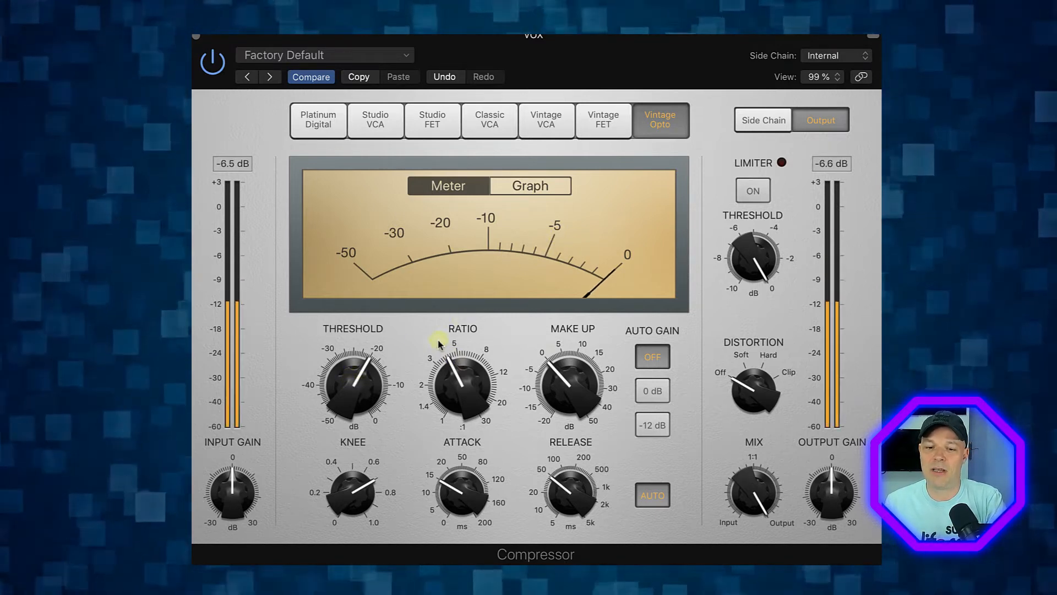
pyautogui.moveTo(353, 376)
pyautogui.mouseDown()
pyautogui.moveTo(351, 412)
pyautogui.moveTo(356, 376)
pyautogui.mouseUp()
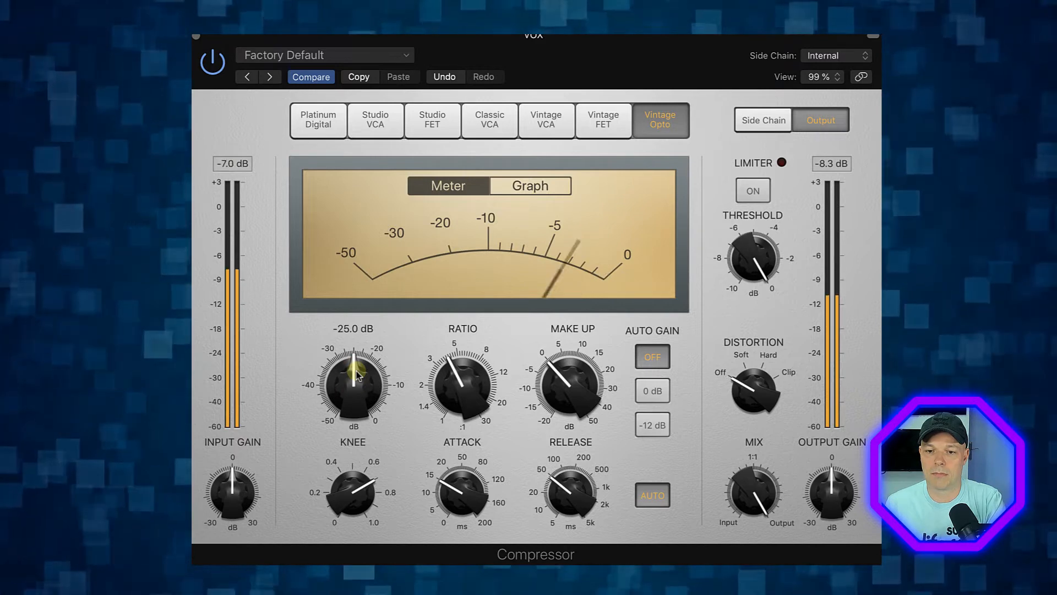
pyautogui.click(670, 64)
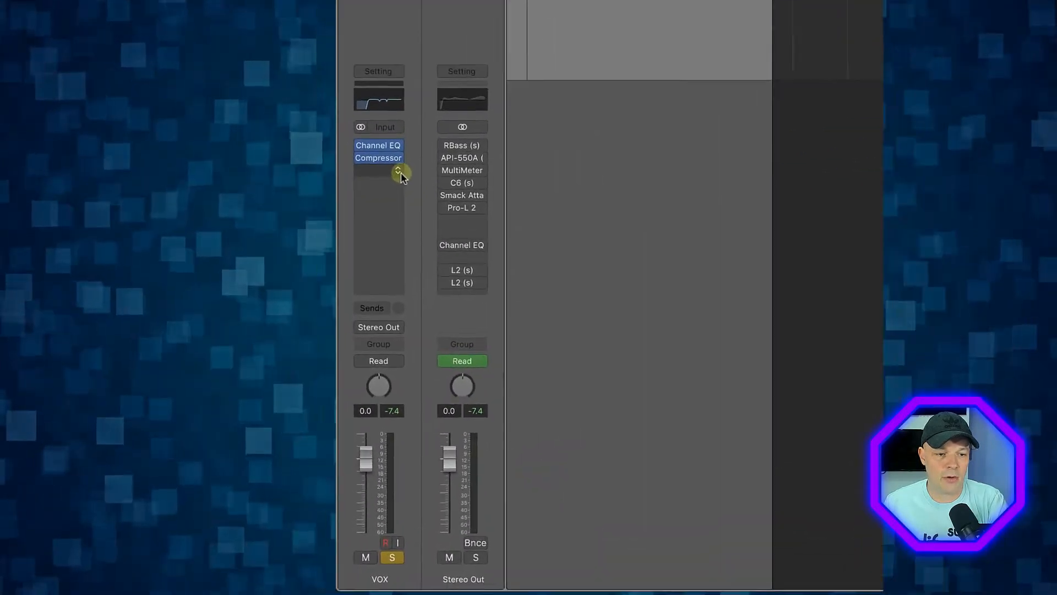
# Insert DeEsser 2 below the Compressor on the VOX track and compare it bypassed and active
pyautogui.click(445, 150)
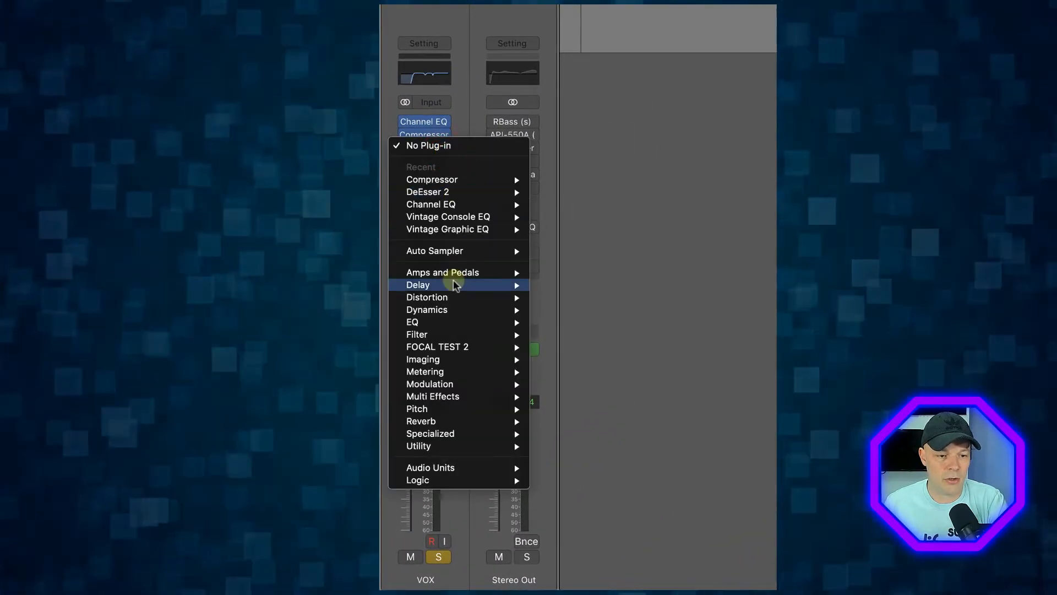
pyautogui.moveTo(447, 317)
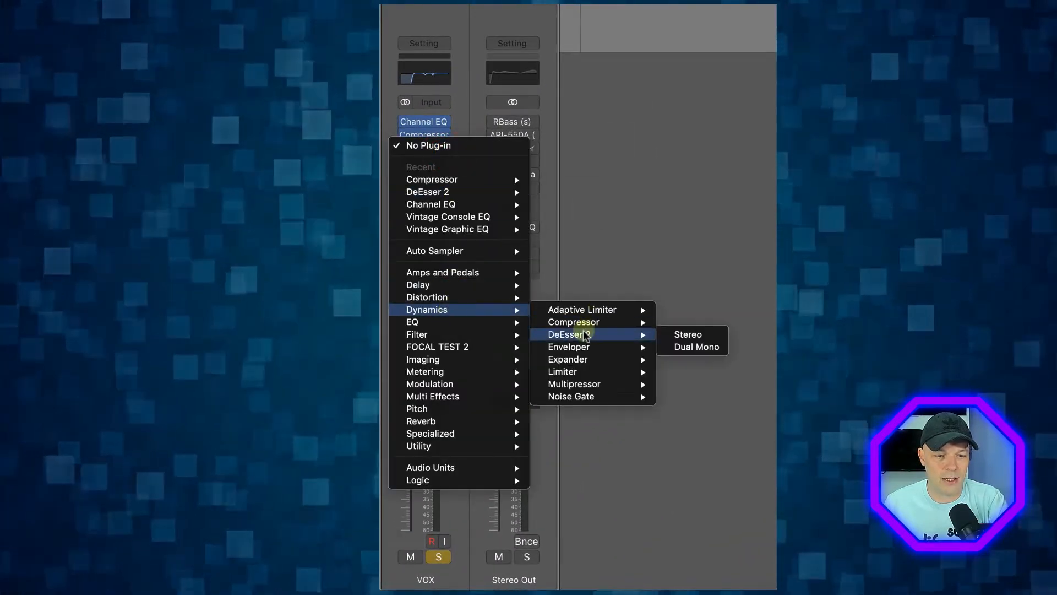
pyautogui.click(585, 335)
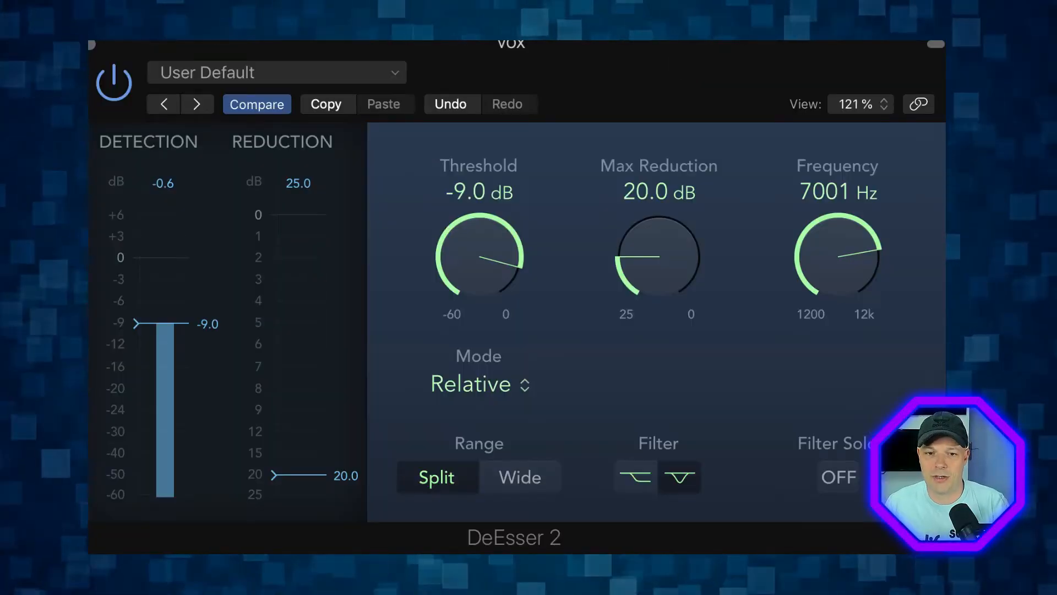
pyautogui.click(120, 91)
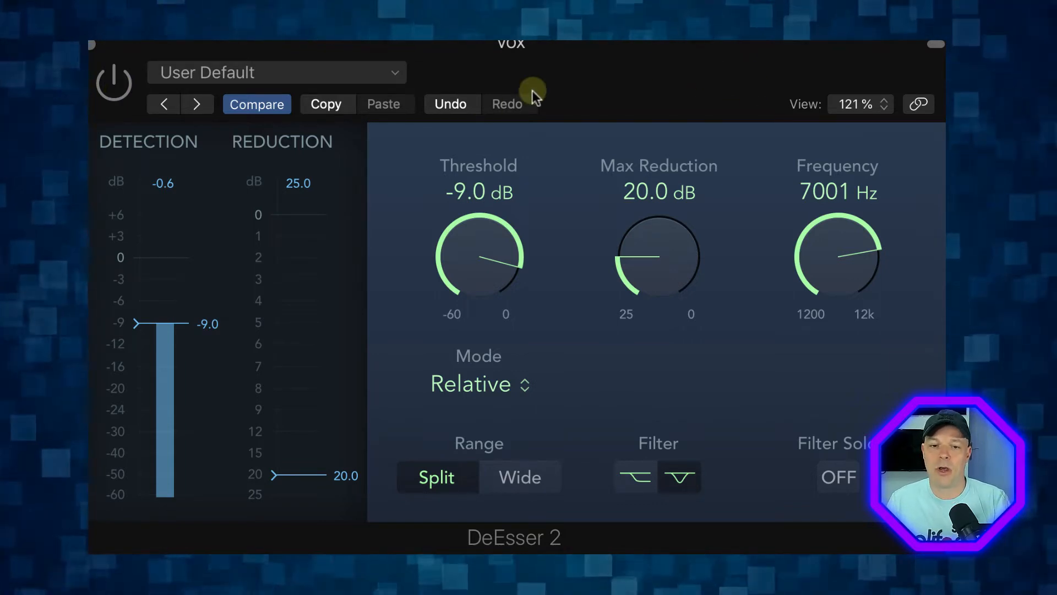
pyautogui.click(113, 83)
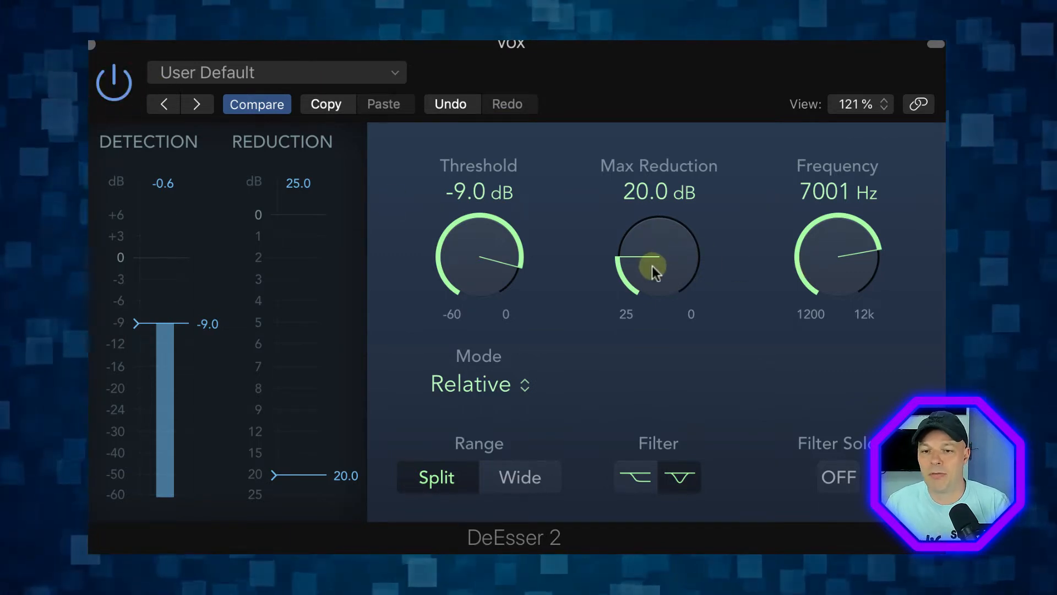
# With the de-esser's max reduction at 0.0 dB and its filter soloed, set the frequency to 7563 Hz
pyautogui.moveTo(654, 266)
pyautogui.mouseDown()
pyautogui.moveTo(664, 198)
pyautogui.moveTo(636, 189)
pyautogui.mouseUp()
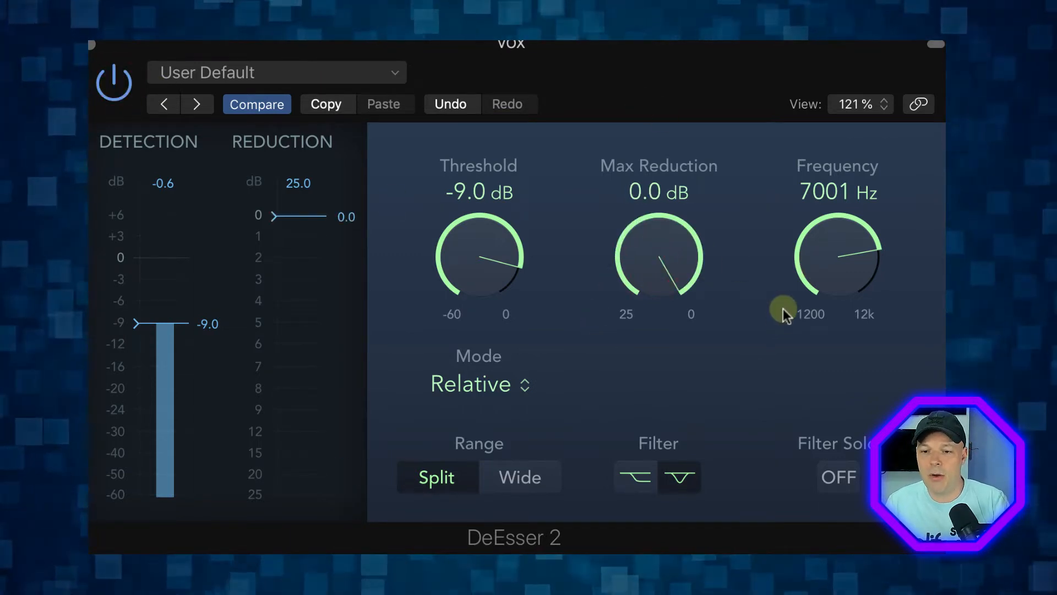
pyautogui.click(846, 478)
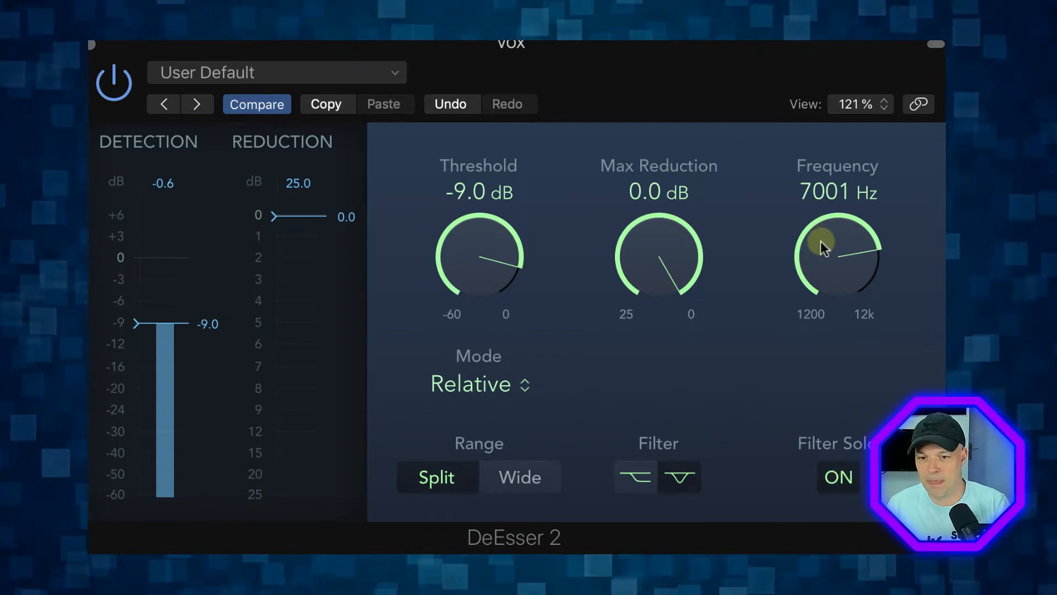
pyautogui.moveTo(829, 241)
pyautogui.mouseDown()
pyautogui.moveTo(831, 230)
pyautogui.moveTo(827, 265)
pyautogui.moveTo(831, 230)
pyautogui.mouseUp()
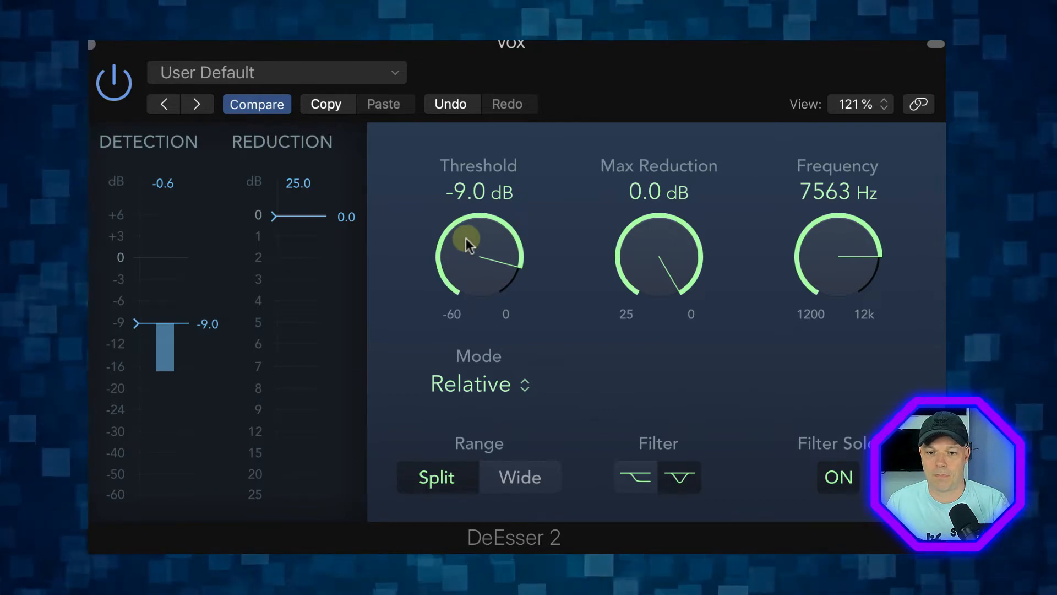
# Adjust the de-esser's threshold against the detection meter during playback, ending at -6.5 dB
pyautogui.moveTo(466, 237); pyautogui.dragTo(473, 399)
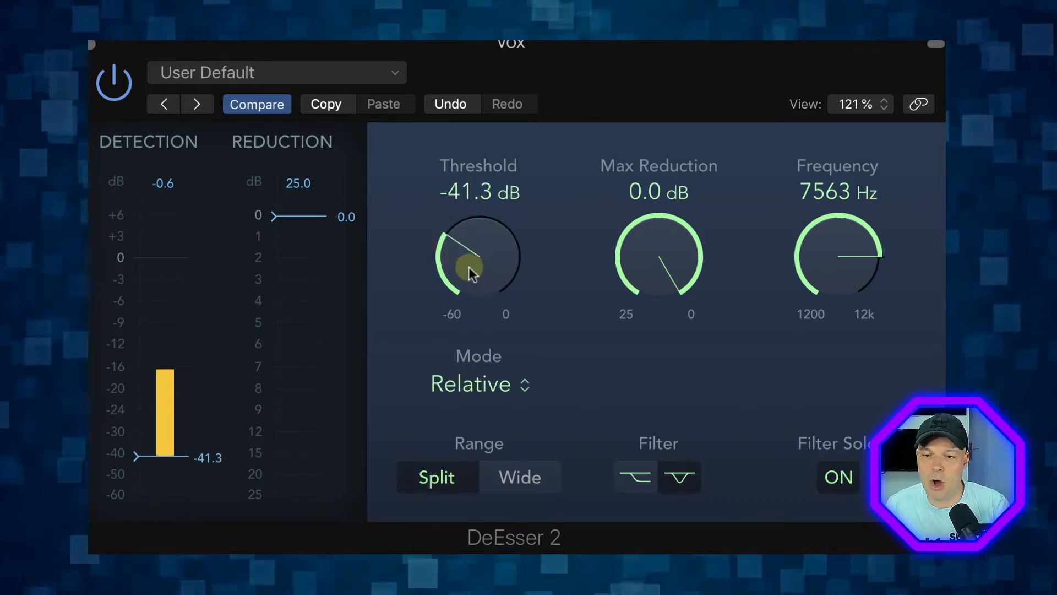
pyautogui.moveTo(468, 266); pyautogui.dragTo(478, 202)
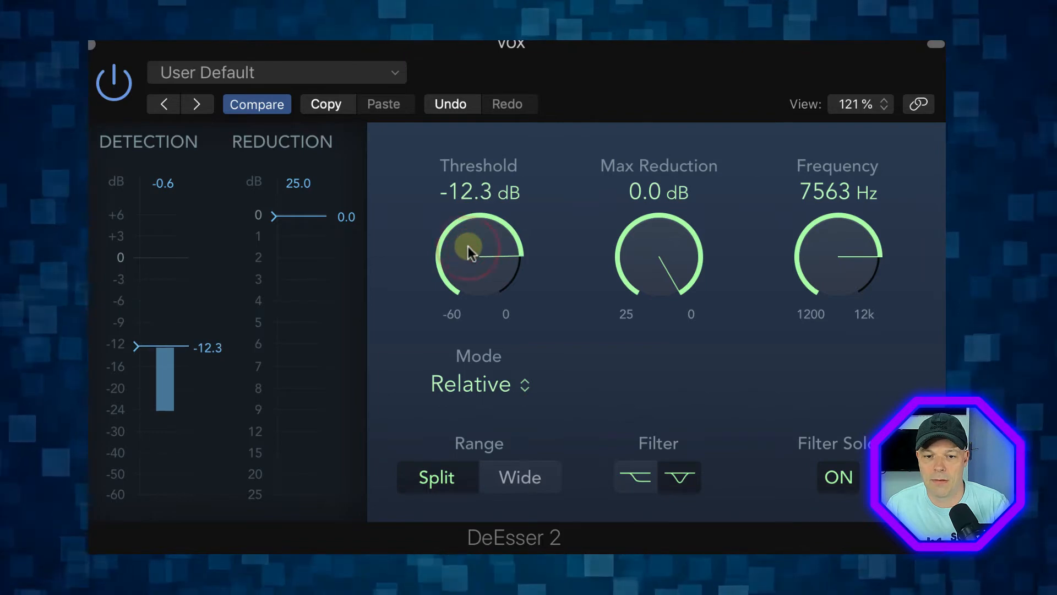
pyautogui.moveTo(464, 254); pyautogui.dragTo(470, 243)
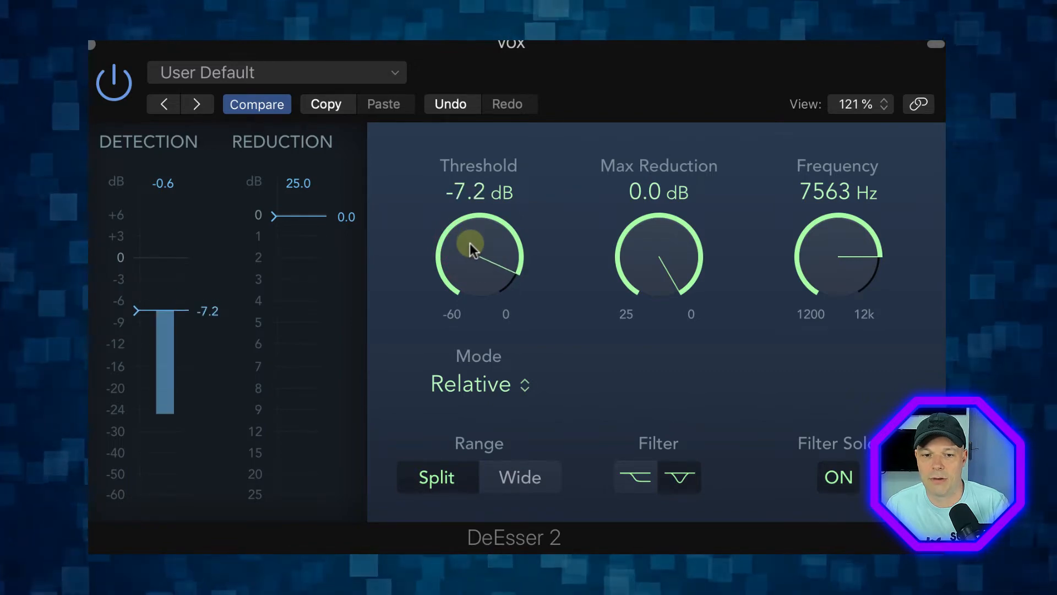
pyautogui.moveTo(467, 245); pyautogui.dragTo(465, 242)
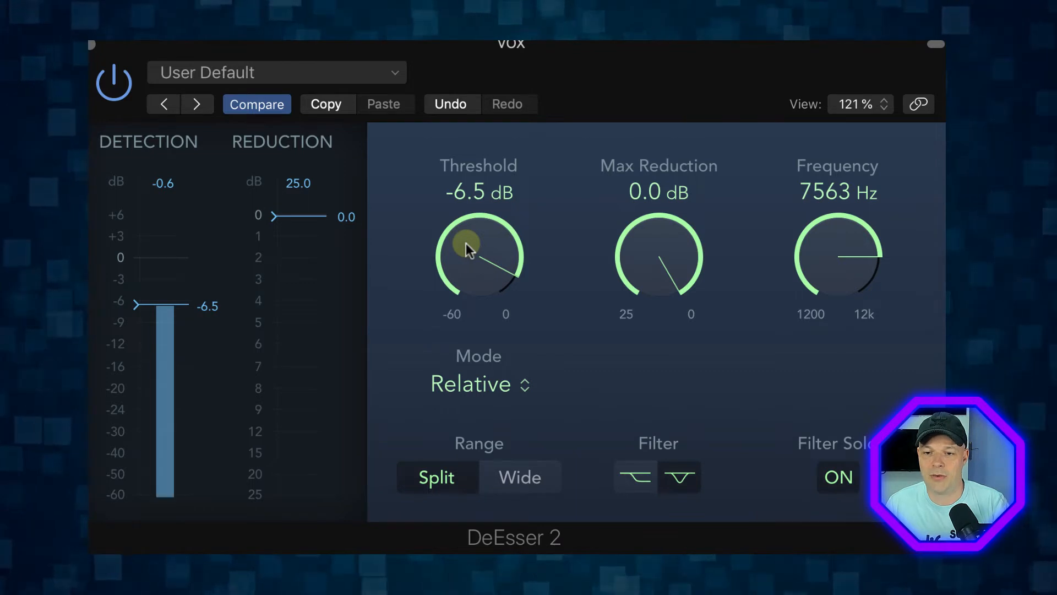
# Turn off the filter solo and set the de-esser's max reduction to 5.5 dB
pyautogui.click(844, 483)
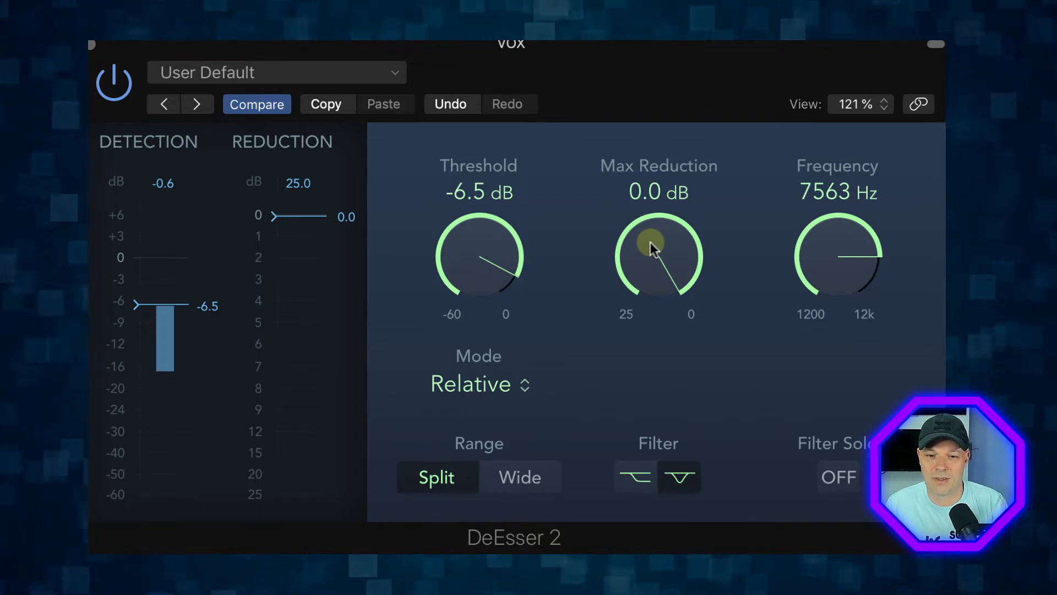
pyautogui.moveTo(649, 242); pyautogui.dragTo(657, 549)
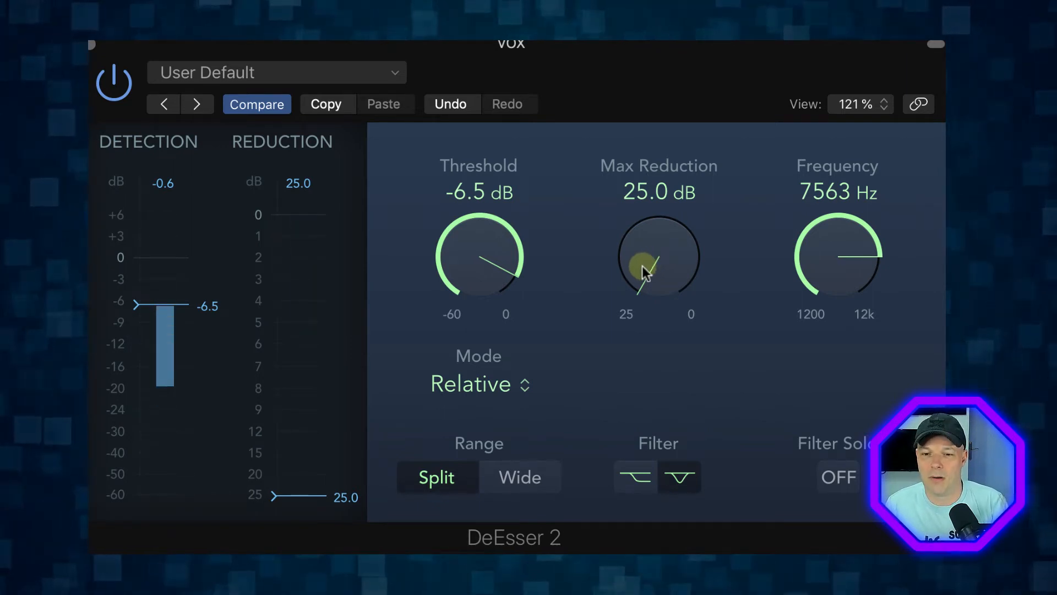
pyautogui.moveTo(642, 265)
pyautogui.mouseDown()
pyautogui.moveTo(645, 220)
pyautogui.moveTo(643, 233)
pyautogui.moveTo(652, 220)
pyautogui.moveTo(658, 240)
pyautogui.moveTo(660, 222)
pyautogui.mouseUp()
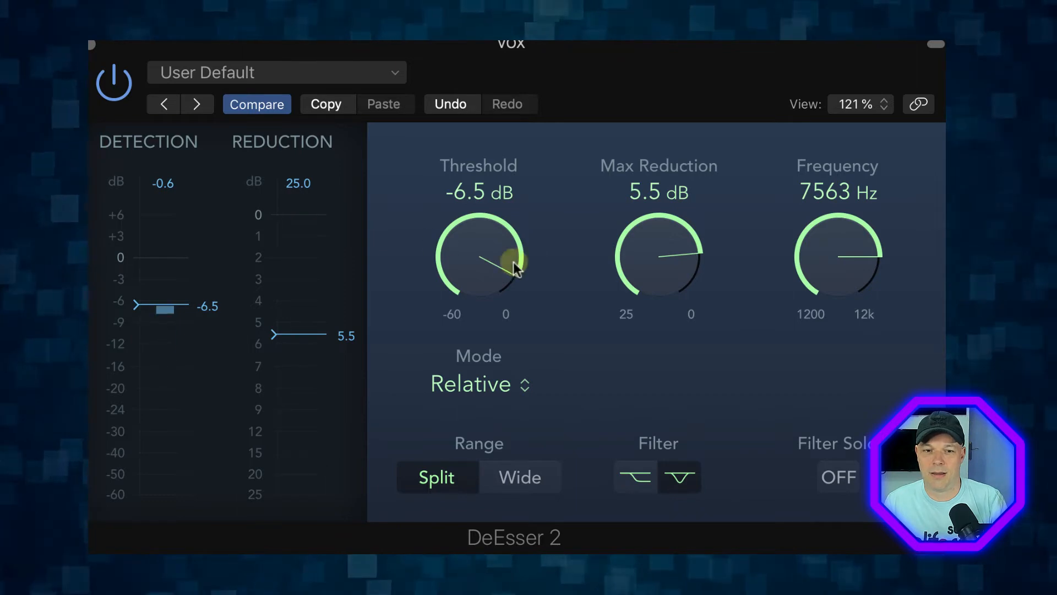
# Compare the de-esser bypassed and active during playback and fine-tune its max reduction
pyautogui.click(115, 83)
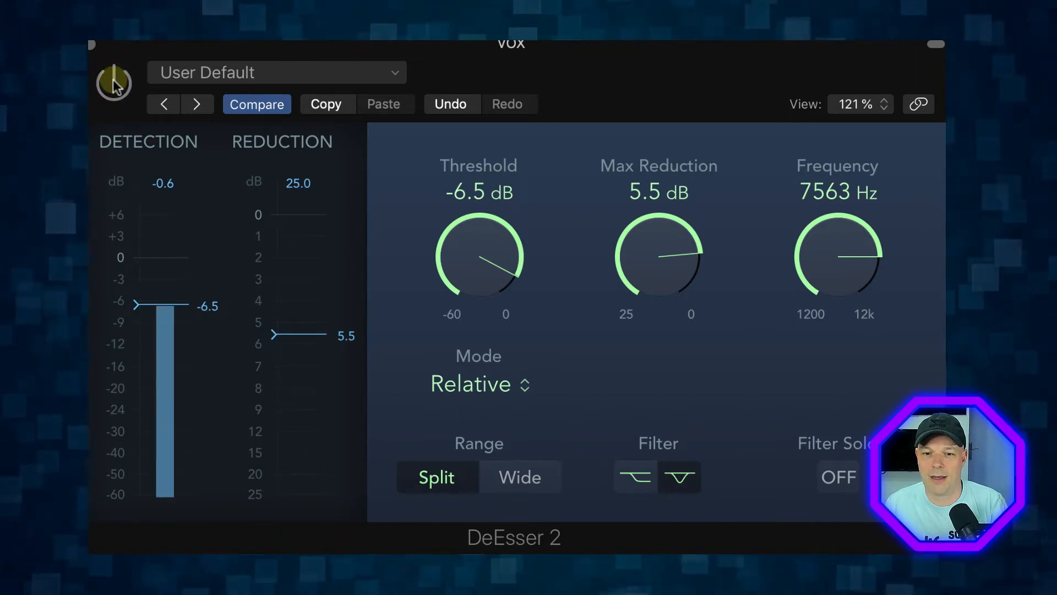
pyautogui.click(115, 83)
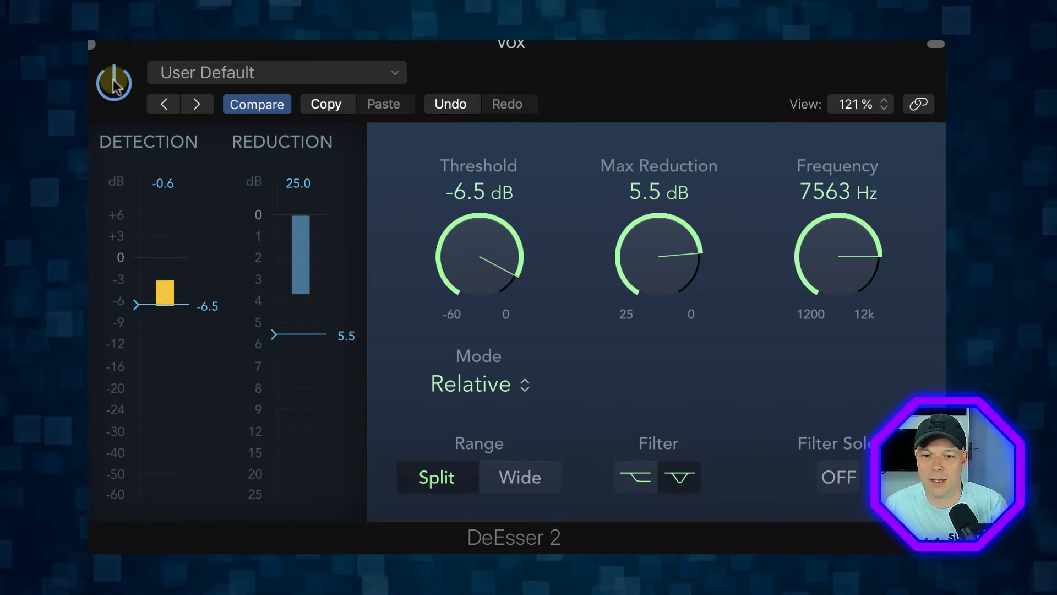
pyautogui.moveTo(662, 233); pyautogui.dragTo(658, 233)
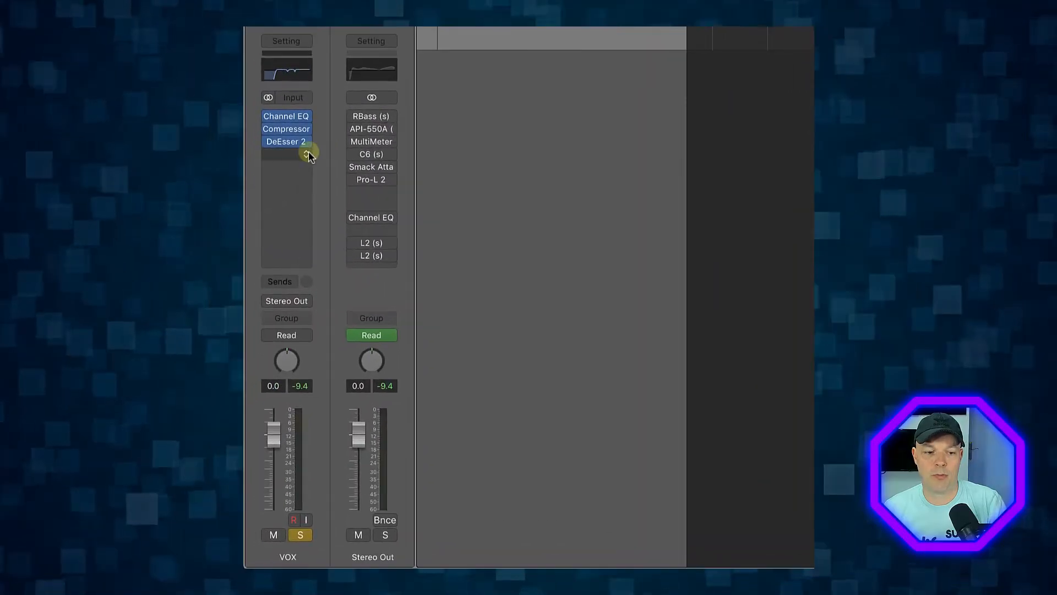
# Insert a stereo Vintage Tube EQ from the Vintage EQ Collection below DeEsser 2 on the VOX track
pyautogui.click(307, 152)
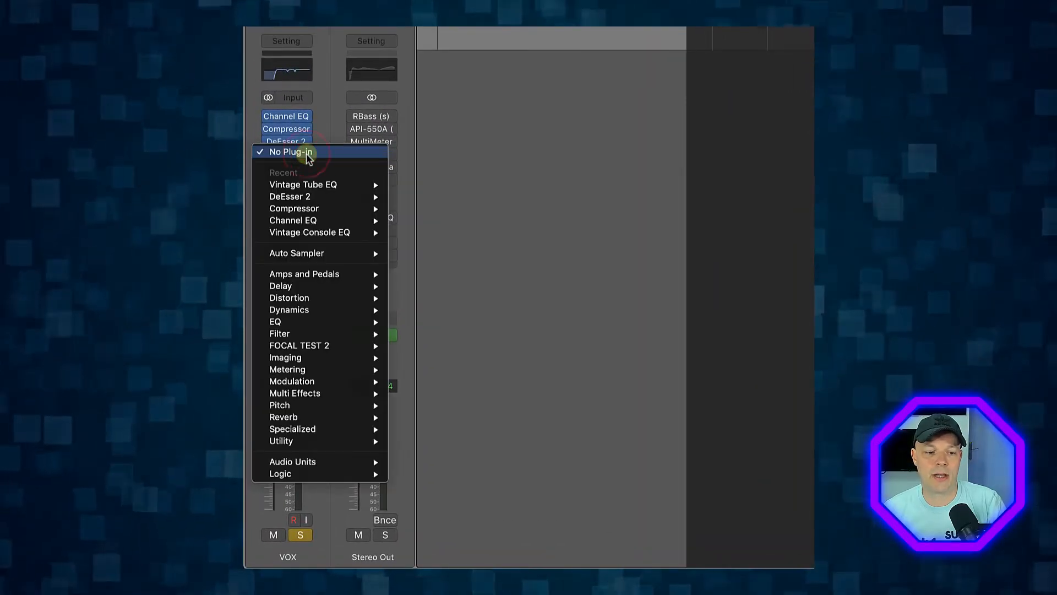
pyautogui.moveTo(307, 323)
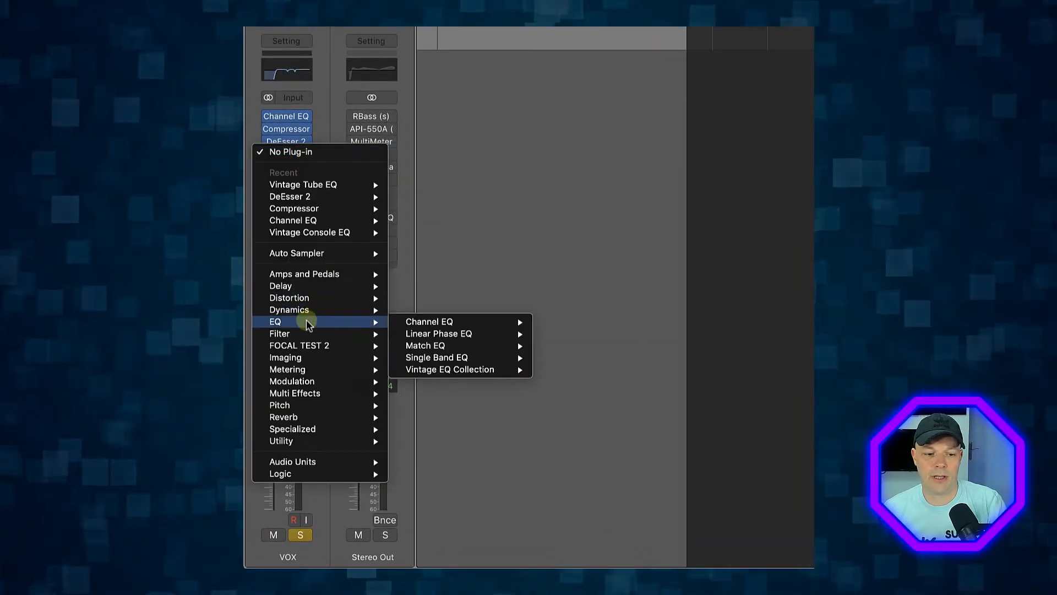
pyautogui.moveTo(462, 373)
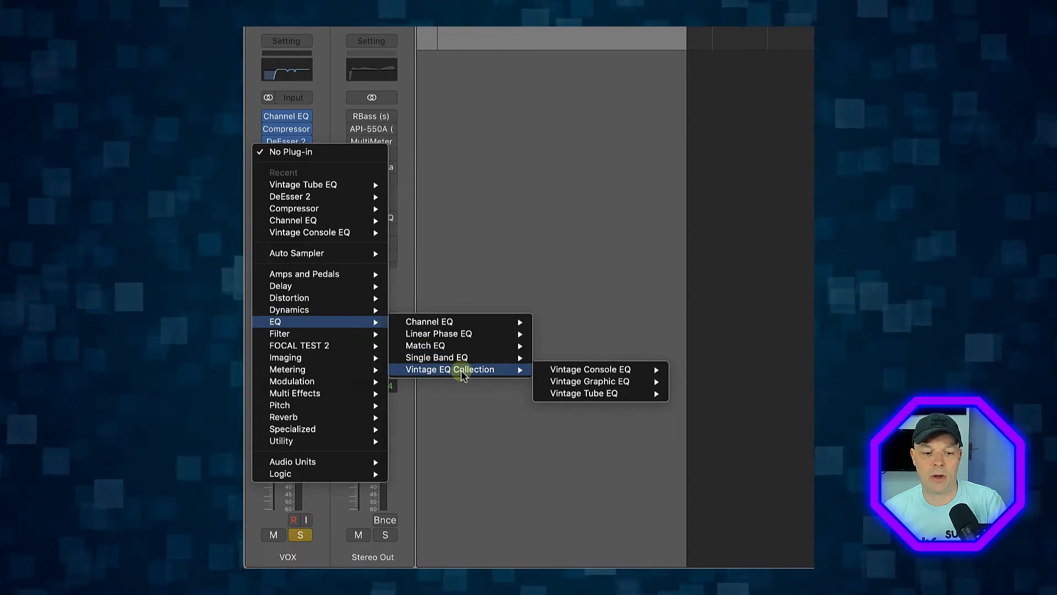
pyautogui.moveTo(625, 394)
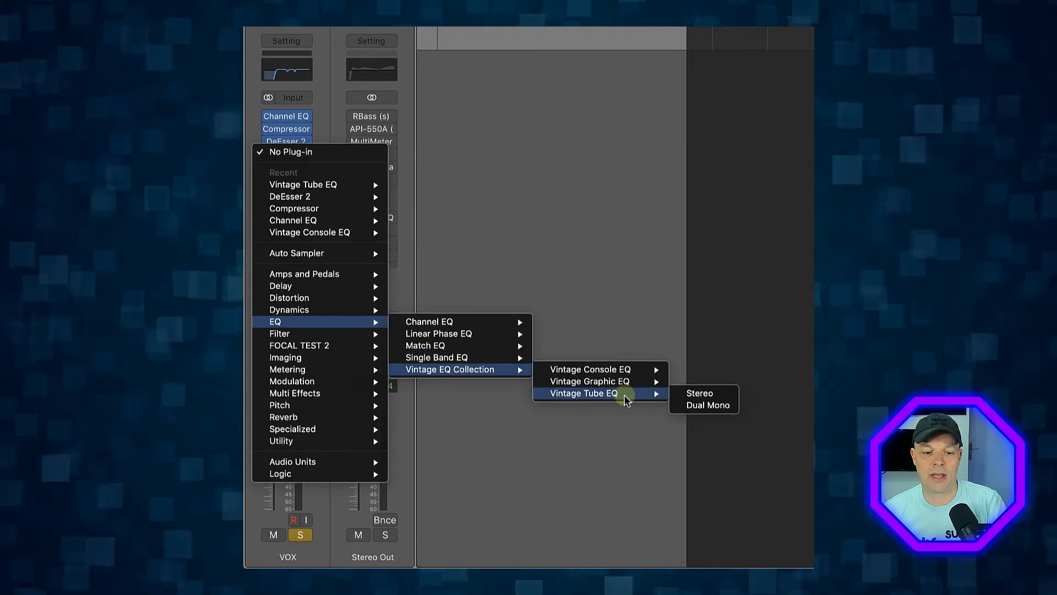
pyautogui.click(699, 394)
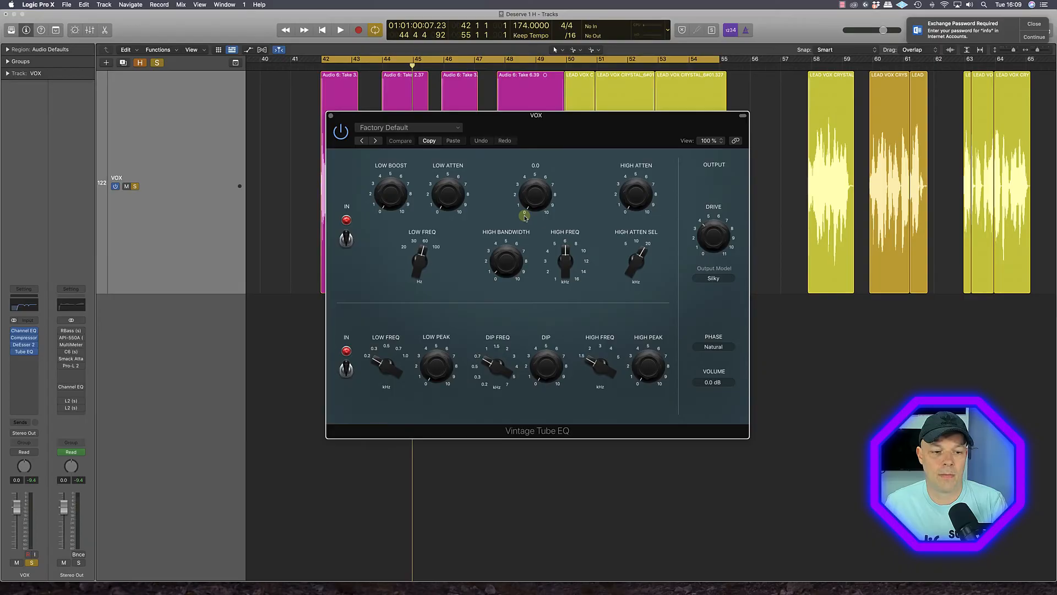
# Insert a second stereo Compressor below the Tube EQ on the VOX track
pyautogui.click(46, 349)
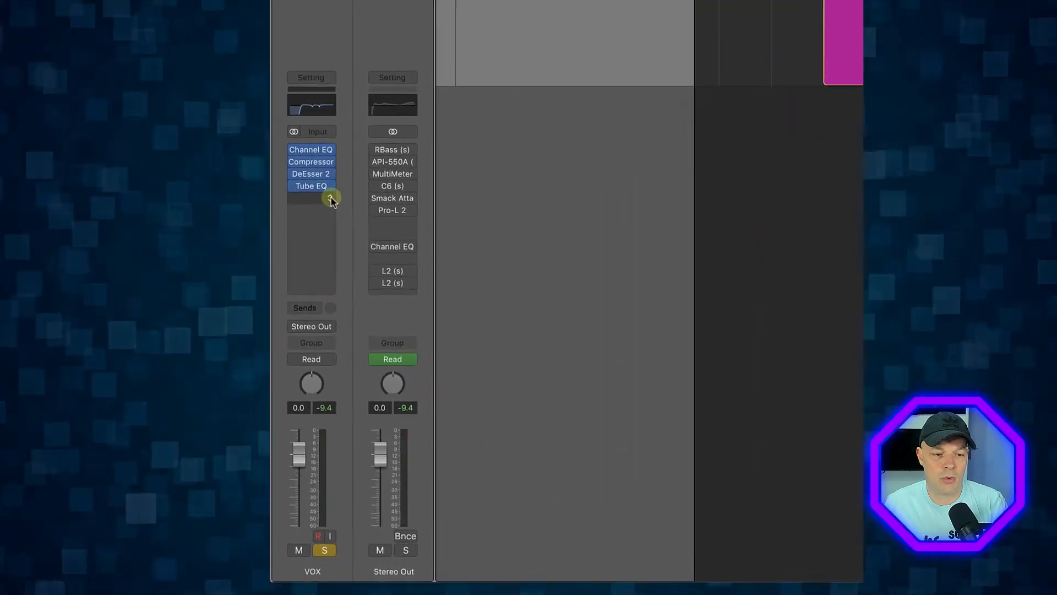
pyautogui.click(30, 359)
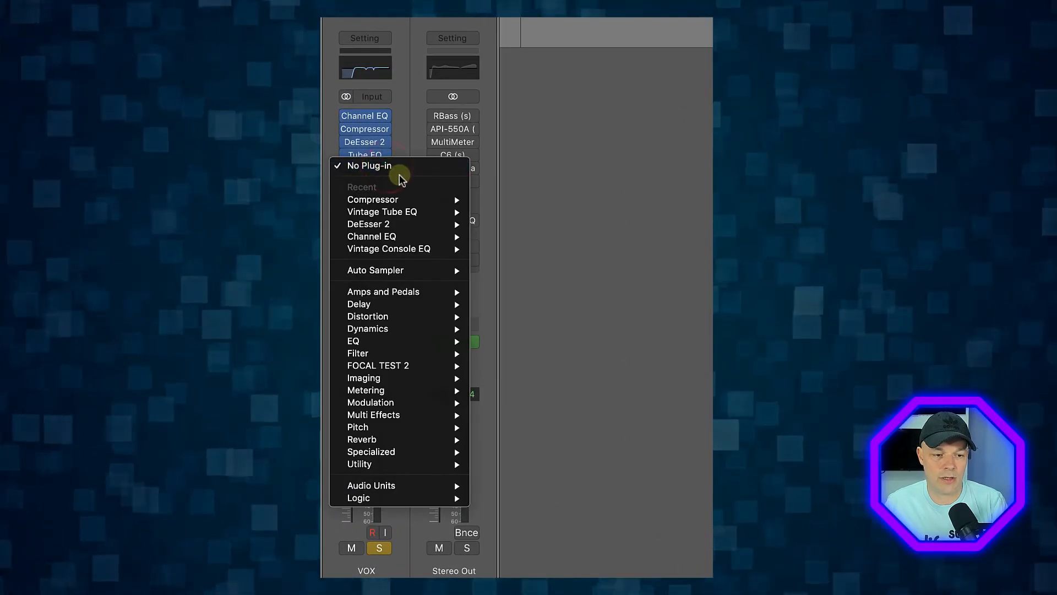
pyautogui.moveTo(397, 329)
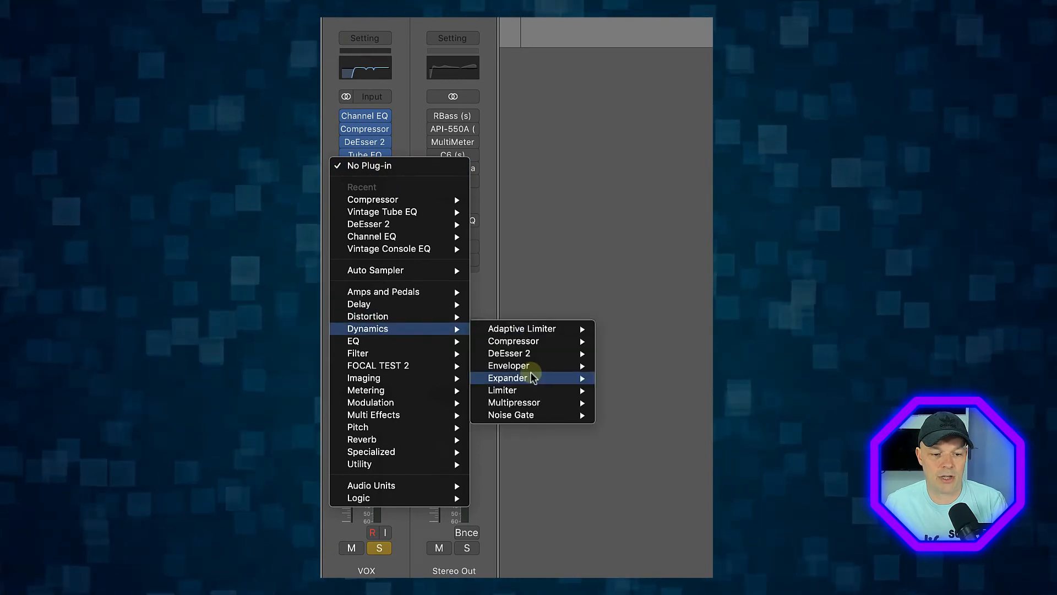
pyautogui.moveTo(533, 344)
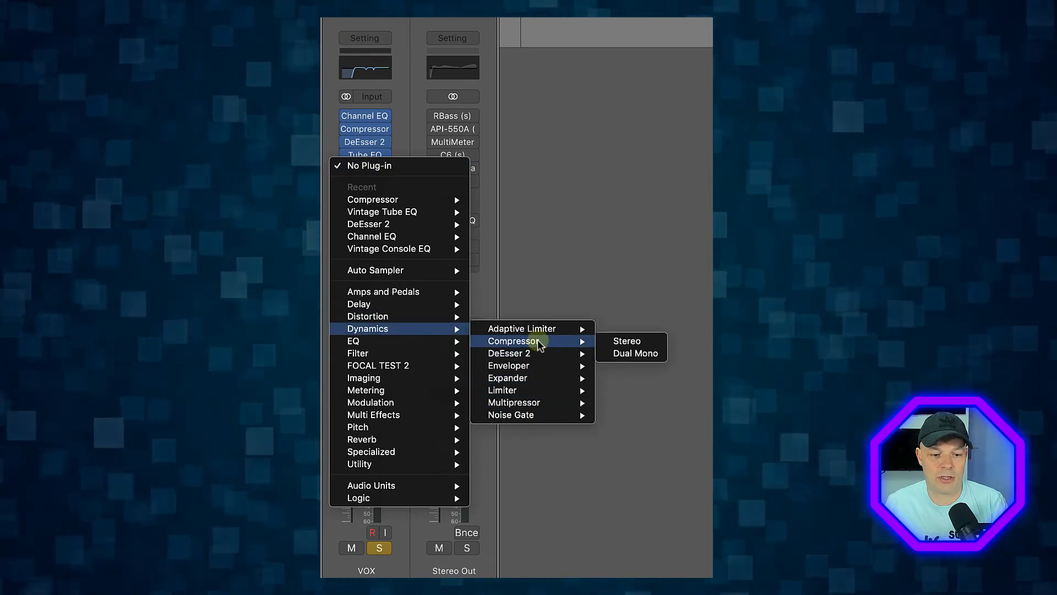
pyautogui.click(644, 343)
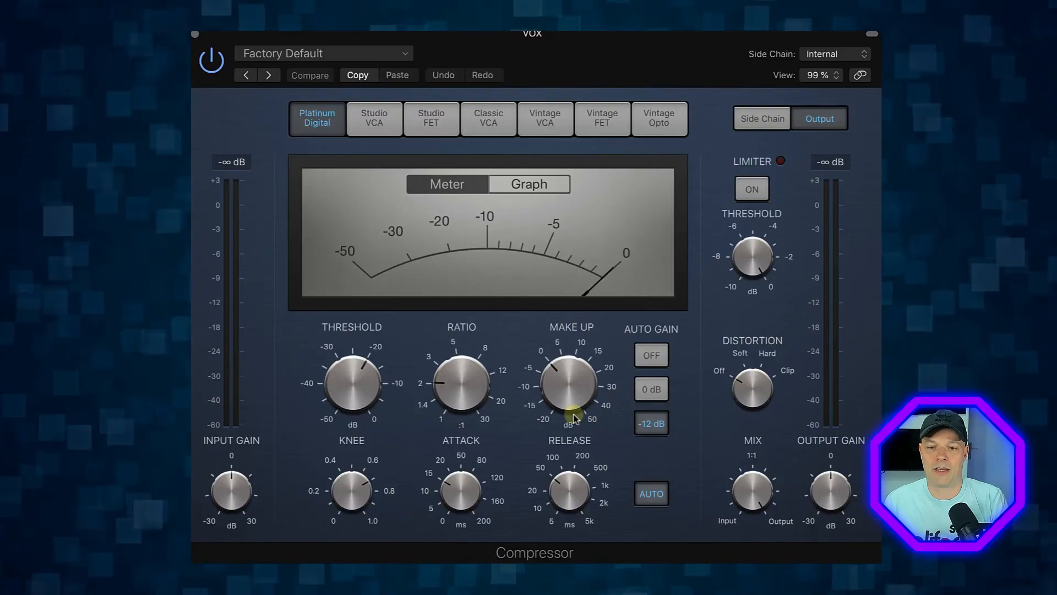
# Switch the second compressor to the Studio VCA model, with its ratio raised to between 3:1 and 5:1 and its threshold slightly lowered
pyautogui.moveTo(573, 418)
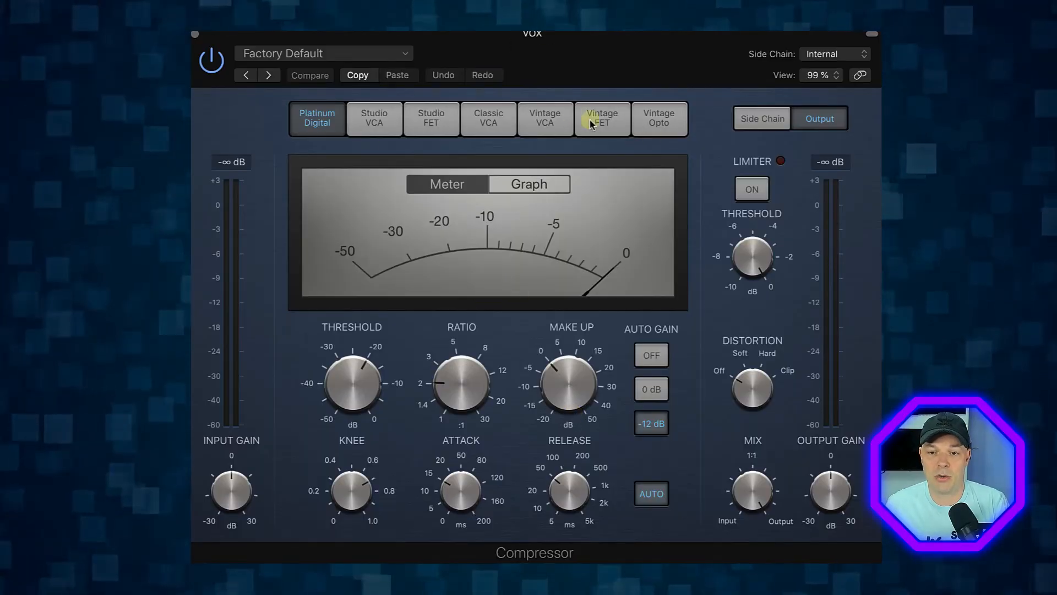
pyautogui.click(661, 127)
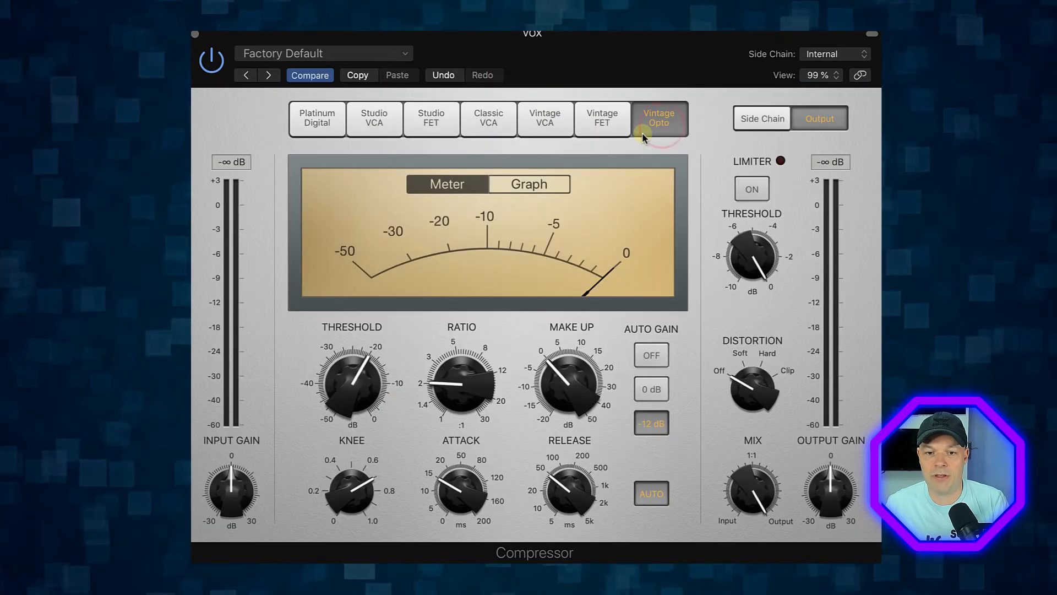
pyautogui.click(382, 122)
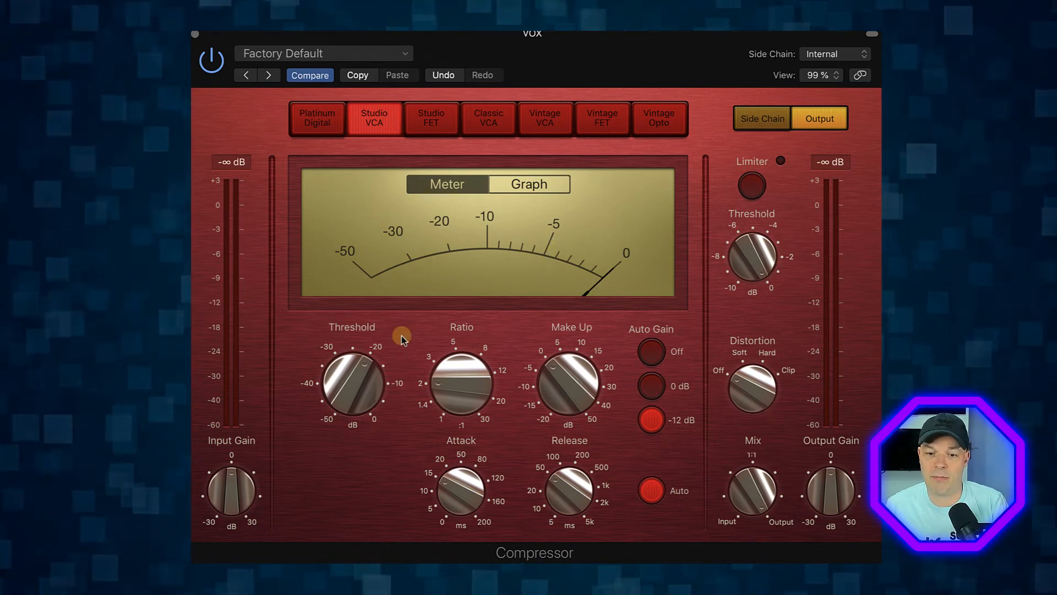
pyautogui.moveTo(444, 381); pyautogui.dragTo(453, 339)
pyautogui.moveTo(342, 385); pyautogui.dragTo(352, 388)
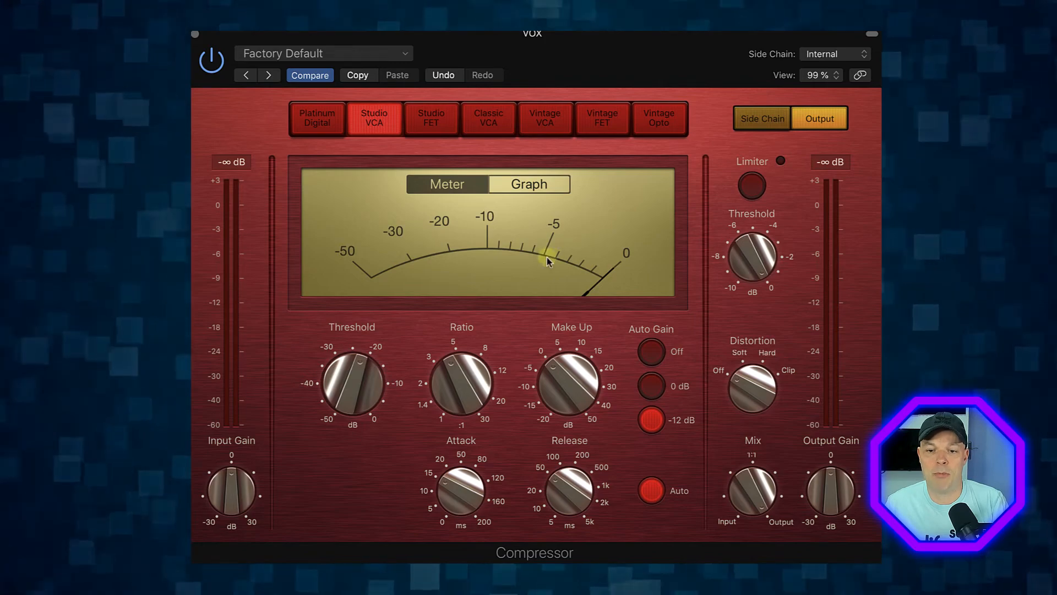